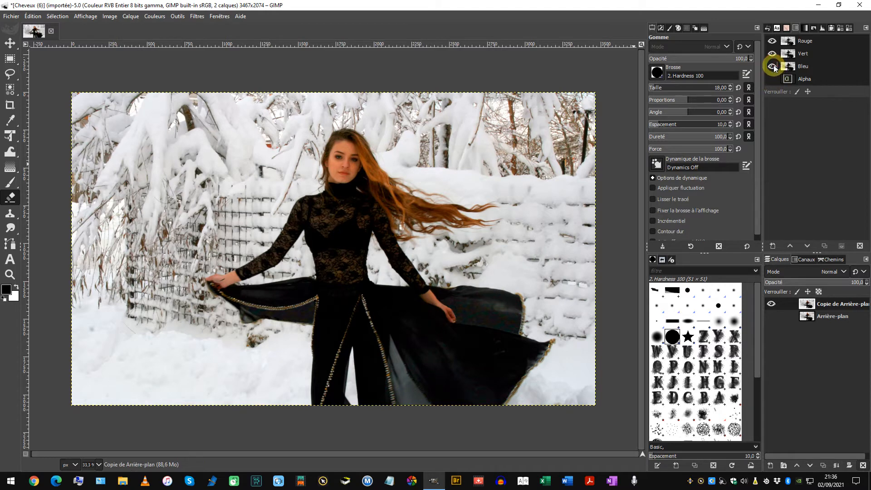
- View the red, green and blue channels one at a time to compare the contrast between the woman's hair and the background
{"action": "left_click", "coordinate": [772, 41]}
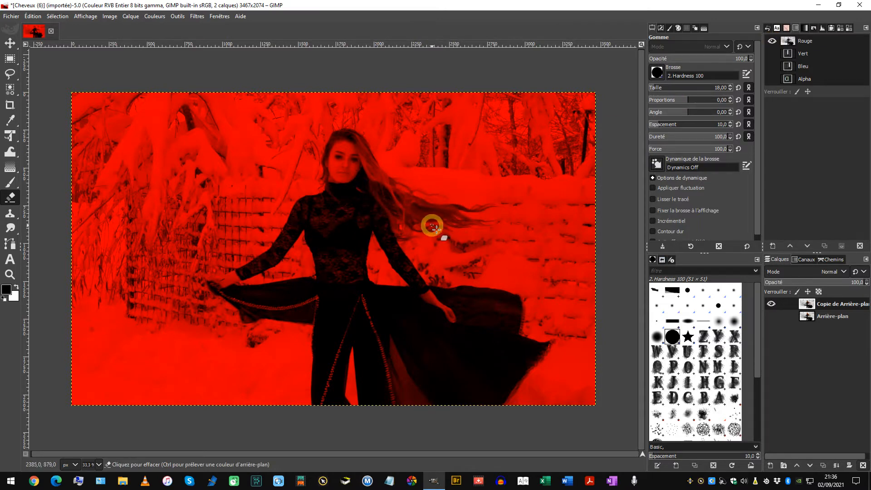
{"action": "left_click", "coordinate": [773, 42]}
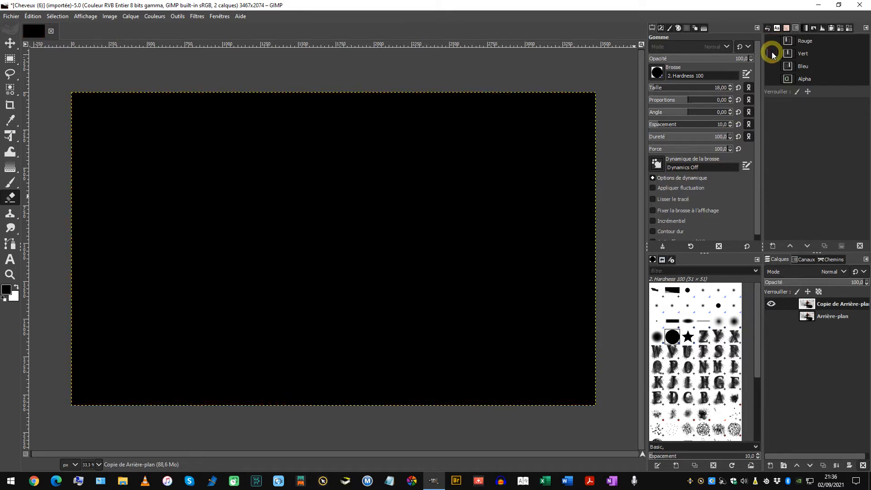
{"action": "left_click", "coordinate": [772, 54]}
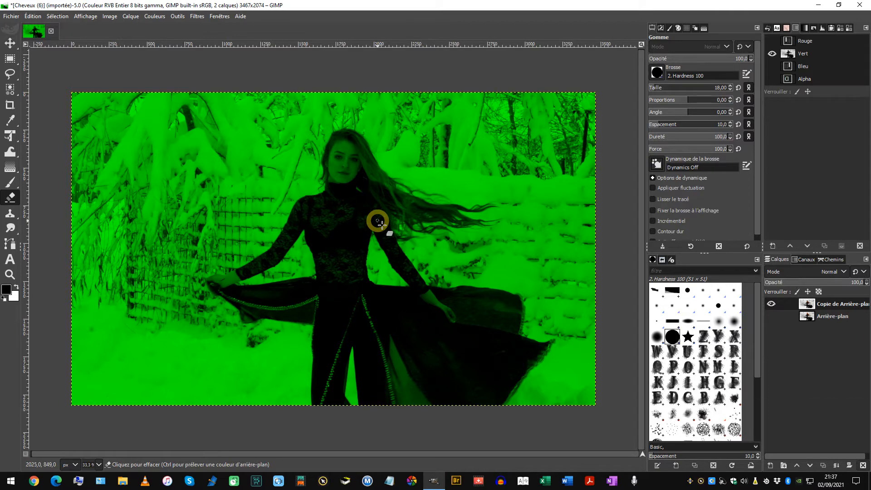
{"action": "scroll", "coordinate": [378, 222], "scroll_direction": "up", "scroll_amount": 2}
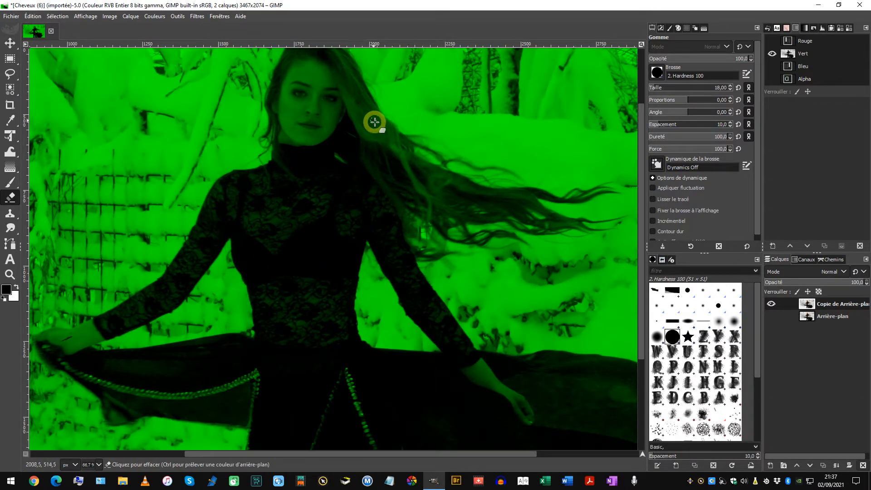
{"action": "left_click", "coordinate": [772, 54]}
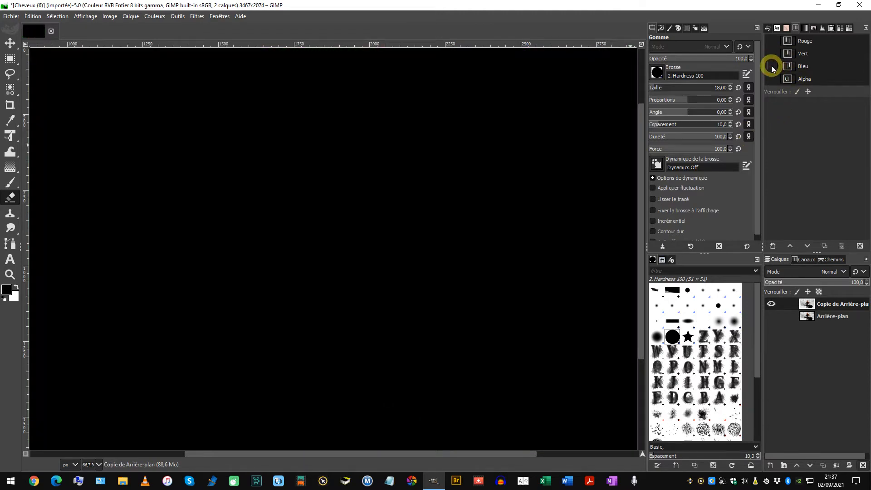
{"action": "left_click", "coordinate": [772, 67]}
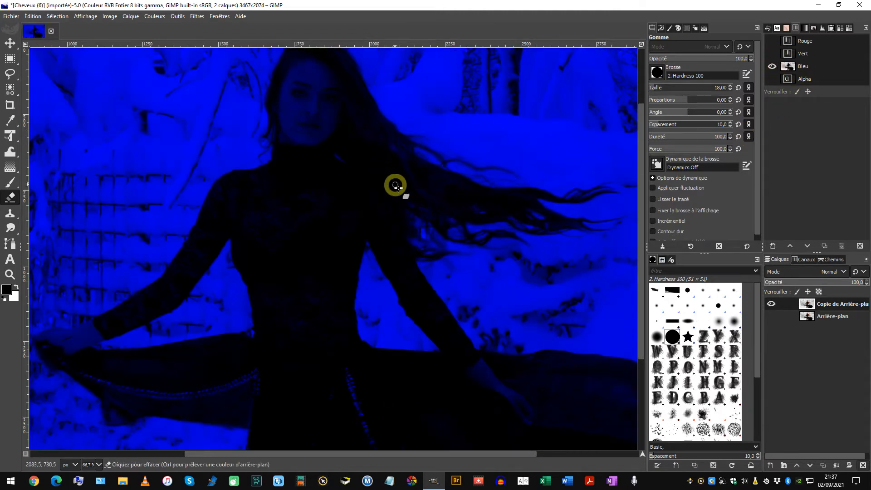
{"action": "scroll", "coordinate": [402, 162], "scroll_direction": "down", "scroll_amount": 2, "text": "ctrl"}
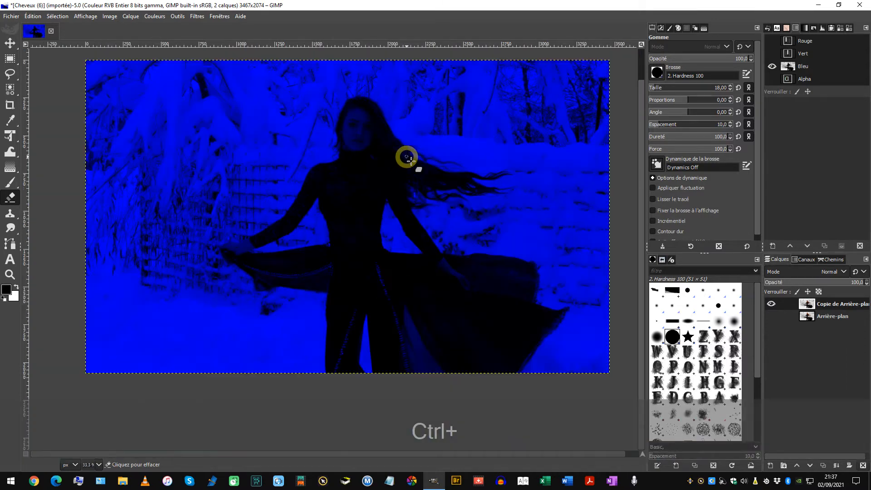
{"action": "scroll", "coordinate": [407, 156], "scroll_direction": "up", "scroll_amount": 1}
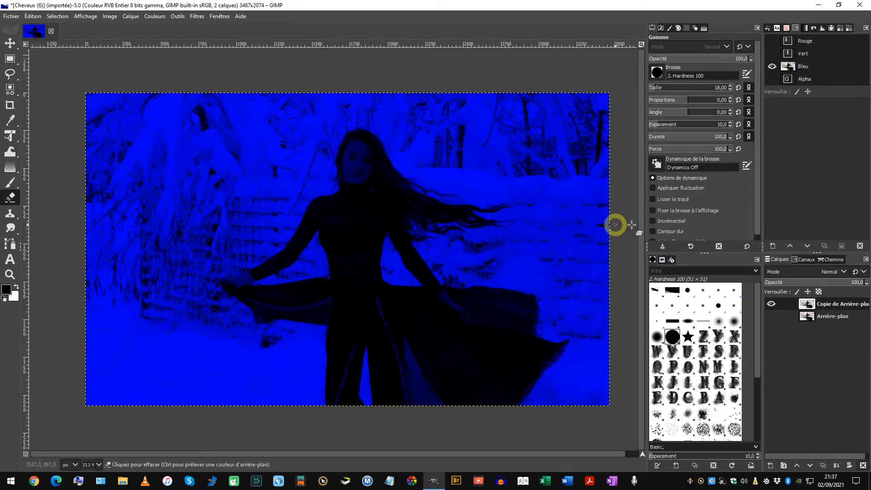
- Duplicate the blue channel and make all the colour channels and the alpha channel visible
{"action": "right_click", "coordinate": [830, 68]}
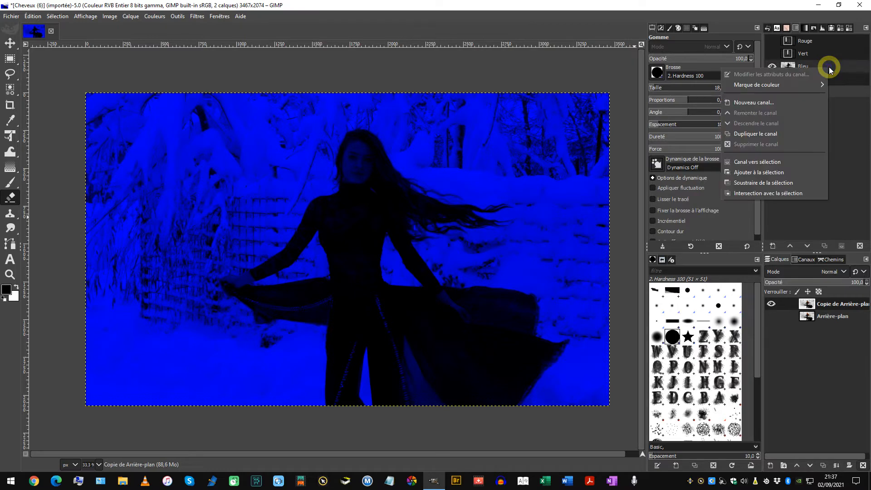
{"action": "left_click", "coordinate": [759, 133]}
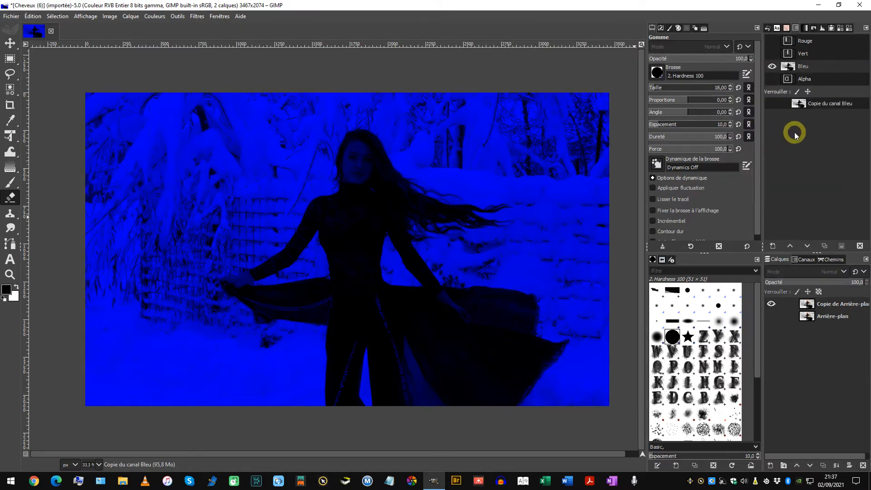
{"action": "left_click_drag", "start_coordinate": [772, 80], "coordinate": [773, 40]}
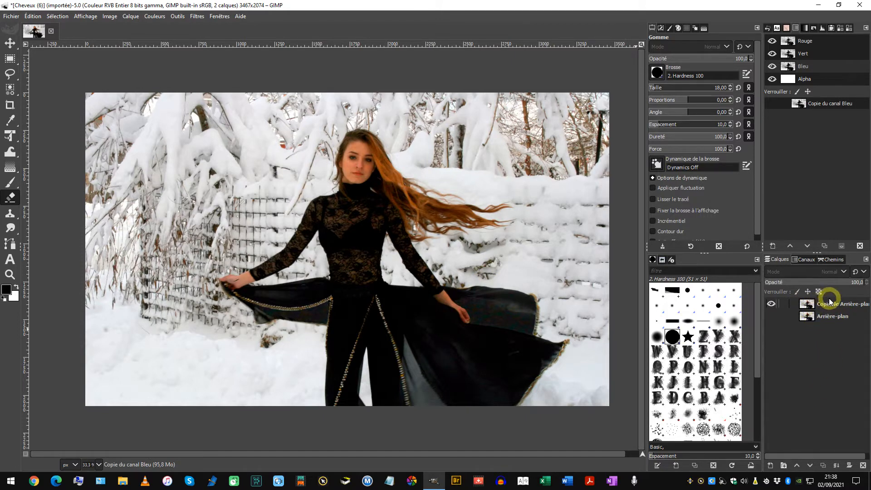
- Create a white-filled layer in Multiplier mode and add a layer mask initialised from the channel "Copie du canal Bleu"
{"action": "left_click", "coordinate": [770, 465]}
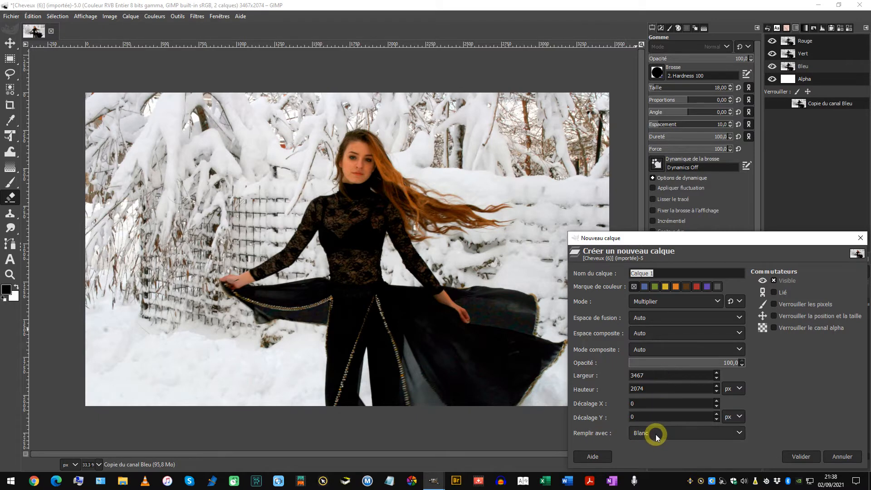
{"action": "left_click", "coordinate": [802, 456]}
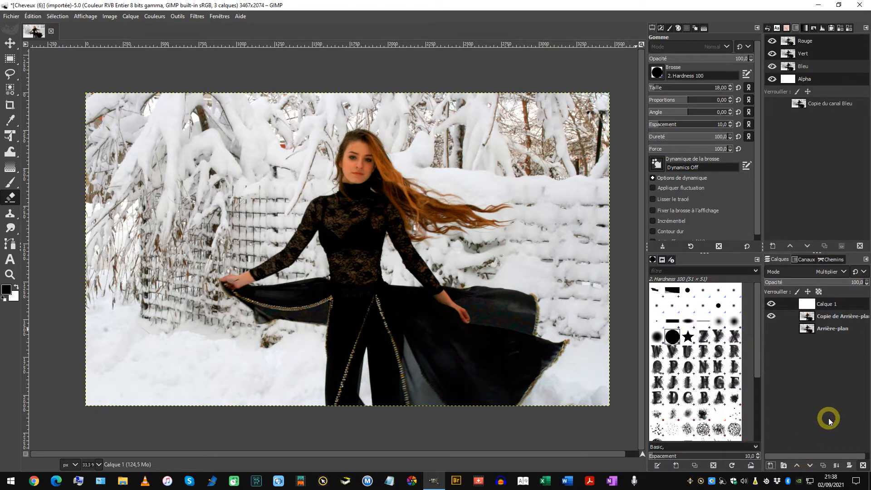
{"action": "right_click", "coordinate": [846, 305]}
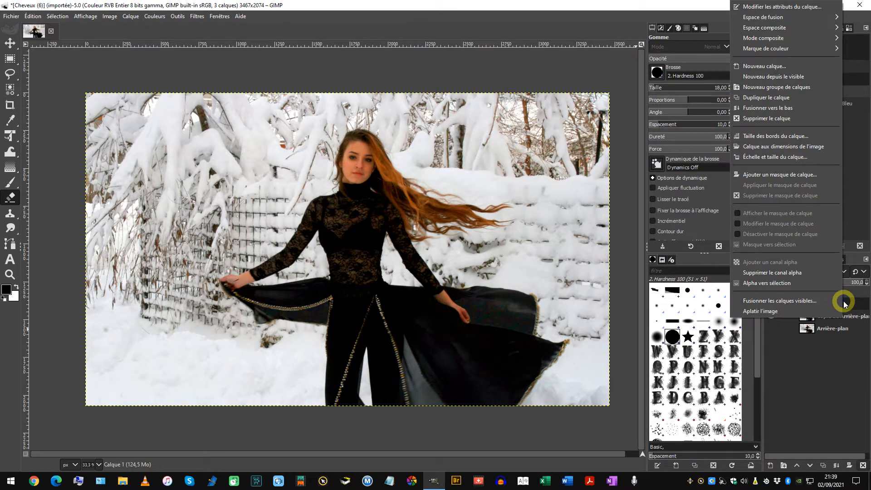
{"action": "left_click", "coordinate": [773, 175]}
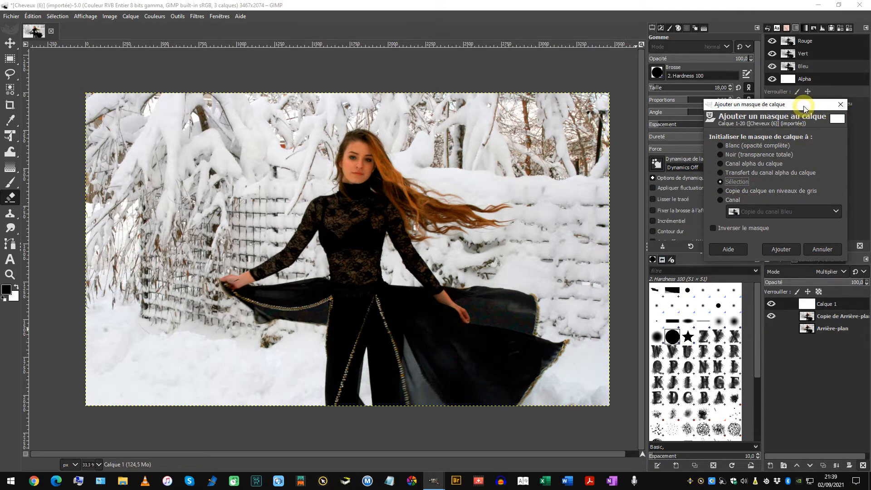
{"action": "left_click_drag", "start_coordinate": [838, 104], "coordinate": [835, 120]}
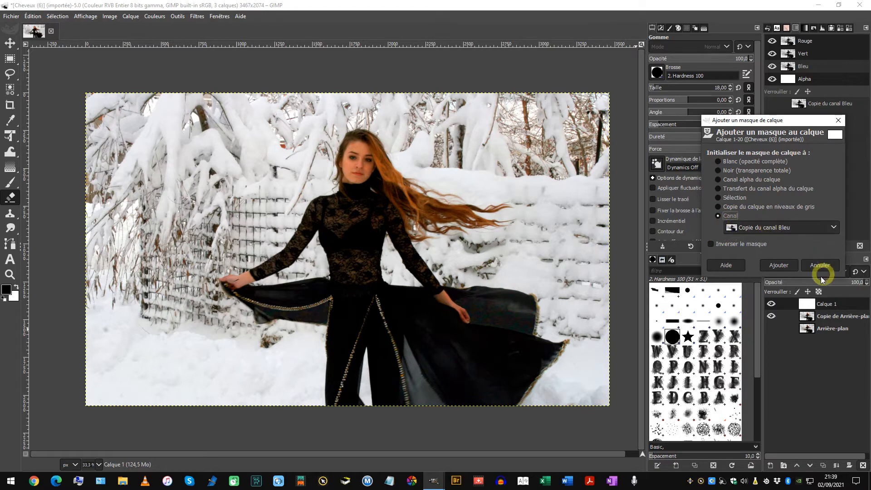
{"action": "left_click", "coordinate": [779, 265]}
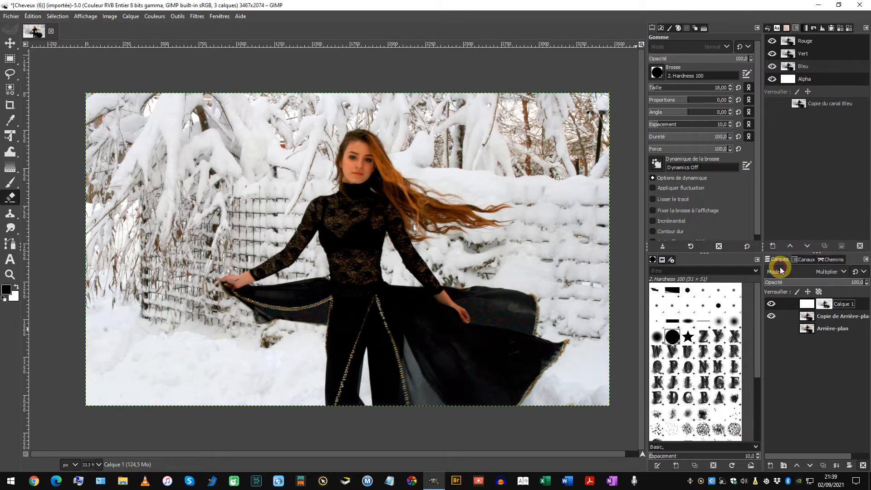
- Hide the background copy layer and steepen the mask's value curve with points at input 185, output 0 and about input 191, output 253
{"action": "left_click", "coordinate": [772, 316]}
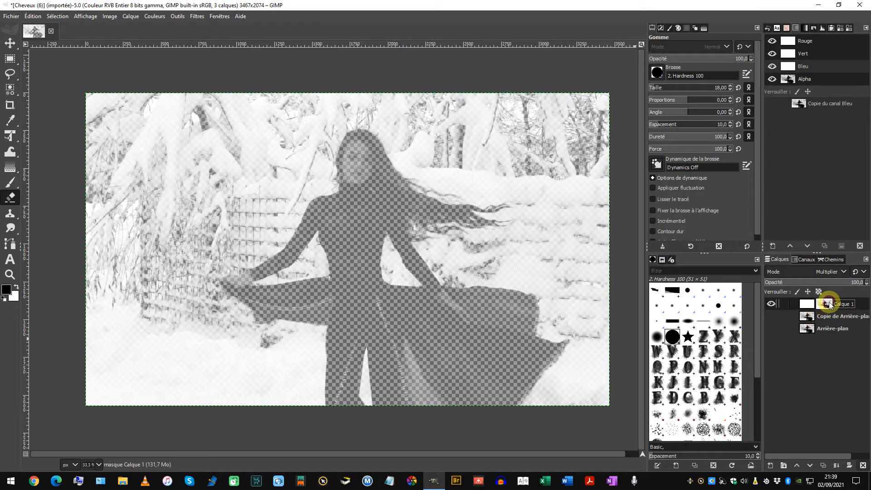
{"action": "left_click", "coordinate": [155, 16]}
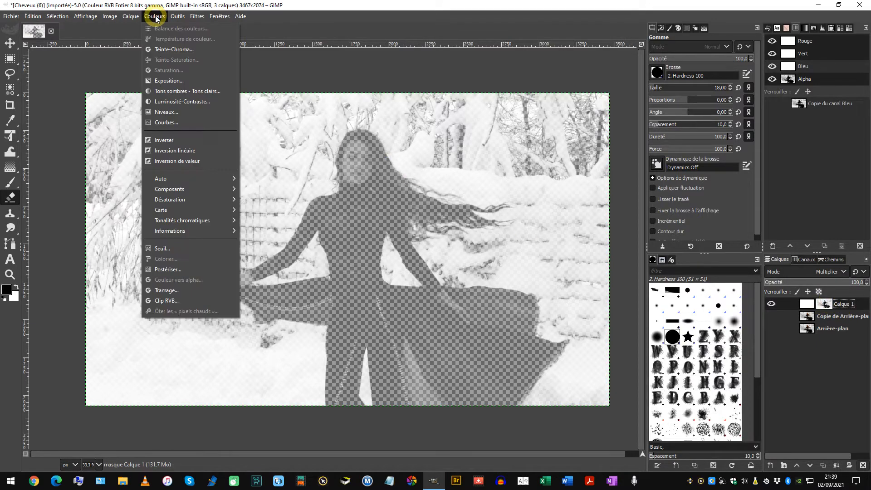
{"action": "left_click", "coordinate": [162, 123]}
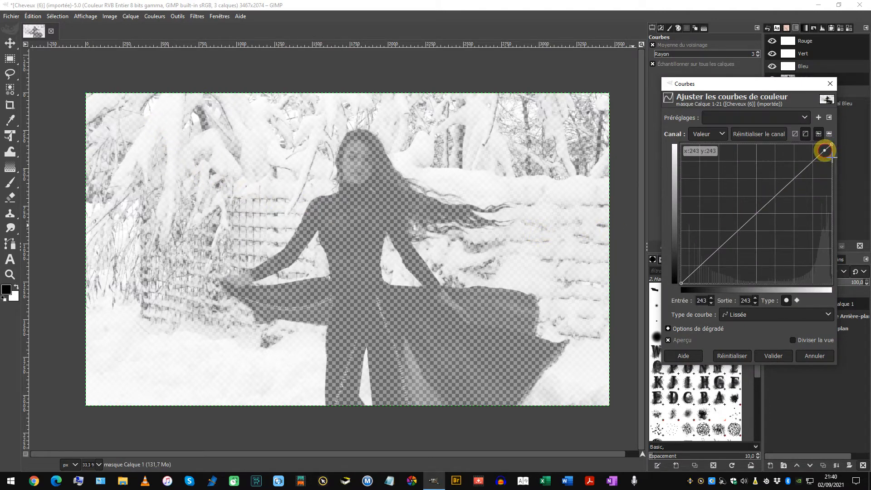
{"action": "left_click_drag", "start_coordinate": [819, 146], "coordinate": [792, 145]}
{"action": "left_click_drag", "start_coordinate": [685, 272], "coordinate": [781, 281]}
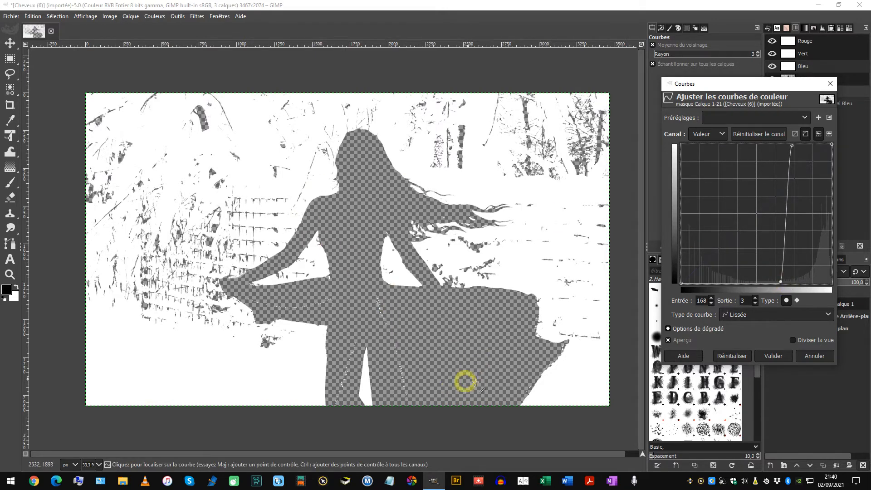
{"action": "mouse_move", "coordinate": [792, 146]}
{"action": "left_mouse_down"}
{"action": "mouse_move", "coordinate": [780, 150]}
{"action": "mouse_move", "coordinate": [794, 146]}
{"action": "left_mouse_up"}
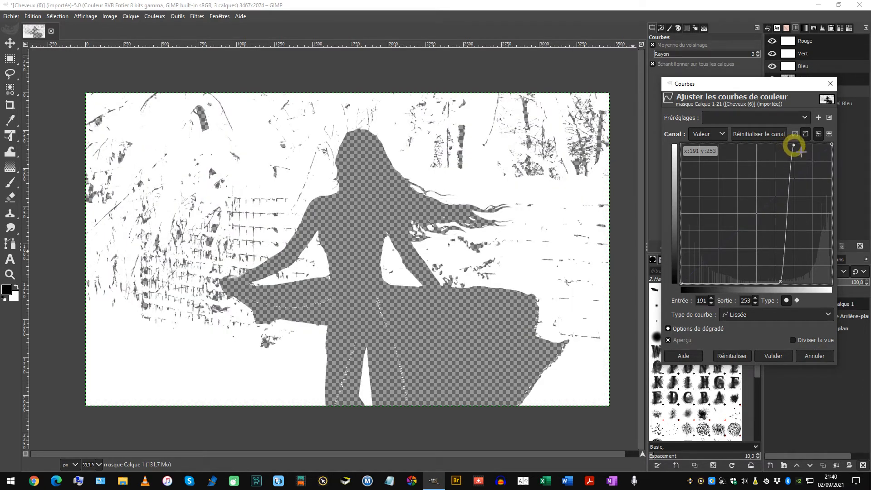
{"action": "mouse_move", "coordinate": [786, 286]}
{"action": "left_mouse_down"}
{"action": "mouse_move", "coordinate": [800, 290]}
{"action": "mouse_move", "coordinate": [791, 284]}
{"action": "left_mouse_up"}
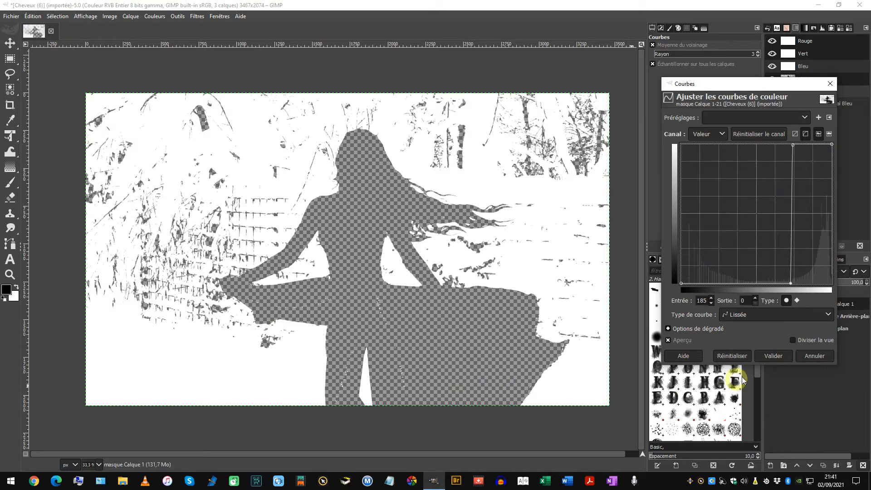
{"action": "left_click", "coordinate": [774, 355]}
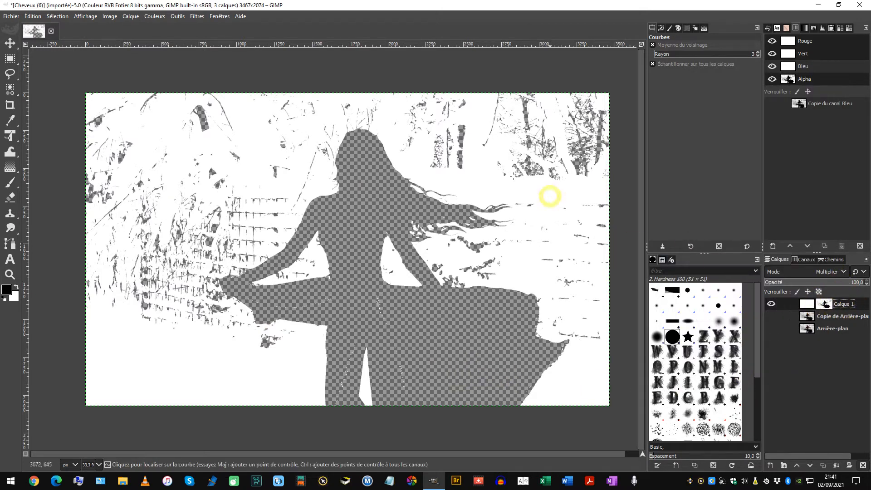
- Invert the layer mask and paint the background remnants around the silhouette black with a brush of size 236
{"action": "left_click", "coordinate": [154, 16]}
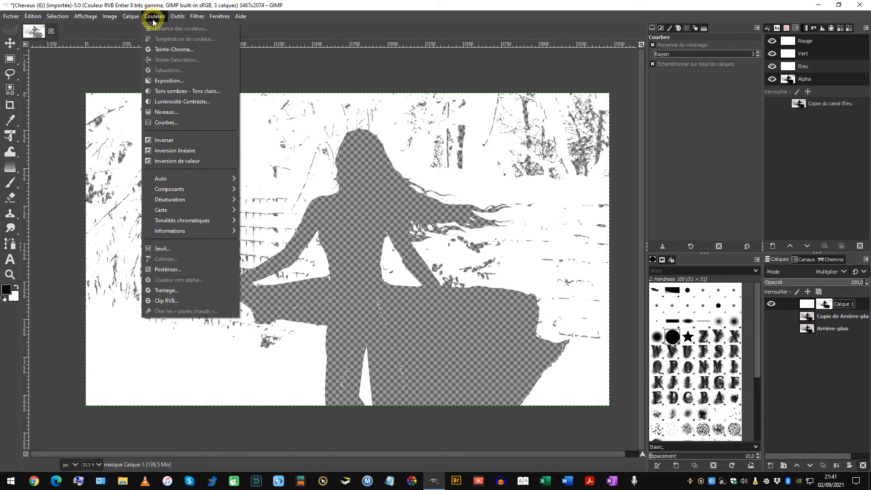
{"action": "left_click", "coordinate": [161, 139]}
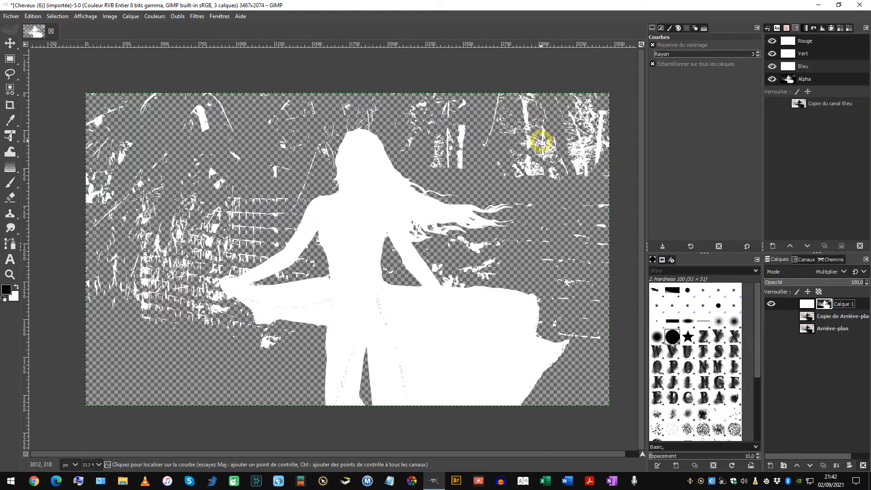
{"action": "mouse_move", "coordinate": [9, 184]}
{"action": "left_click", "coordinate": [54, 179]}
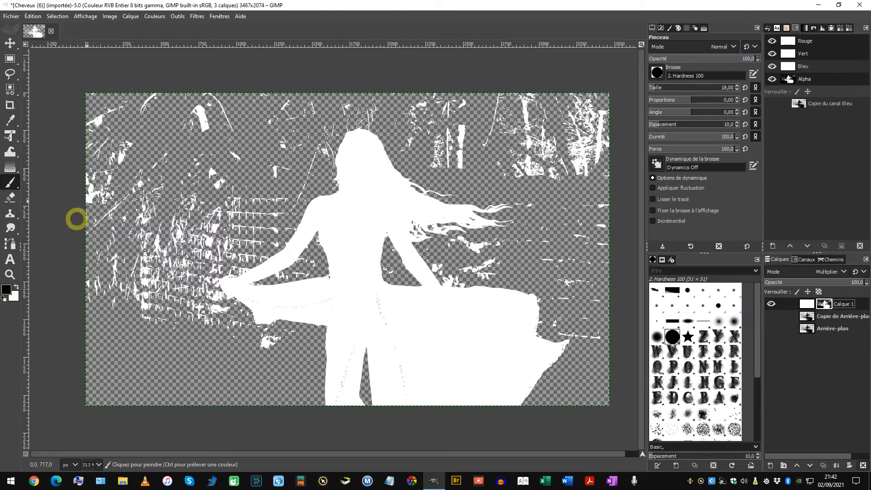
{"action": "left_click", "coordinate": [678, 90]}
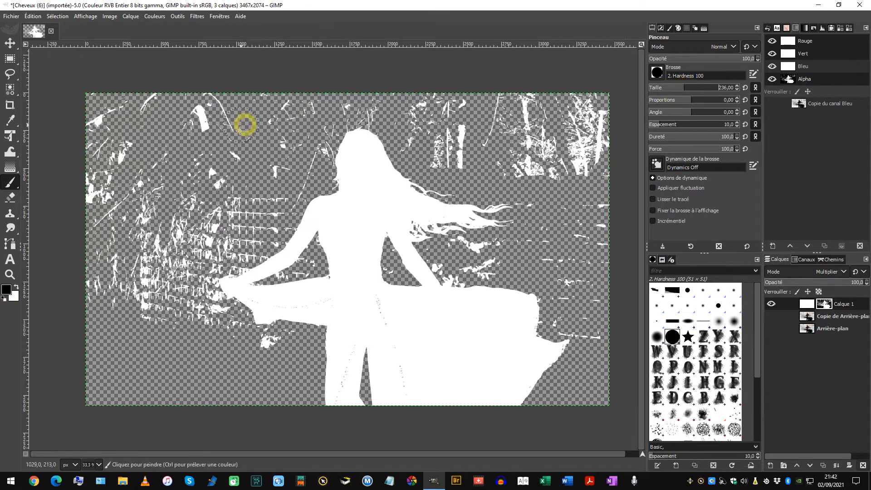
{"action": "mouse_move", "coordinate": [246, 99]}
{"action": "left_mouse_down"}
{"action": "mouse_move", "coordinate": [319, 99]}
{"action": "mouse_move", "coordinate": [323, 138]}
{"action": "mouse_move", "coordinate": [296, 185]}
{"action": "mouse_move", "coordinate": [176, 130]}
{"action": "mouse_move", "coordinate": [98, 134]}
{"action": "mouse_move", "coordinate": [279, 209]}
{"action": "mouse_move", "coordinate": [248, 243]}
{"action": "mouse_move", "coordinate": [219, 216]}
{"action": "mouse_move", "coordinate": [86, 220]}
{"action": "mouse_move", "coordinate": [171, 223]}
{"action": "mouse_move", "coordinate": [209, 264]}
{"action": "mouse_move", "coordinate": [210, 309]}
{"action": "mouse_move", "coordinate": [254, 345]}
{"action": "mouse_move", "coordinate": [280, 339]}
{"action": "mouse_move", "coordinate": [180, 242]}
{"action": "mouse_move", "coordinate": [166, 300]}
{"action": "mouse_move", "coordinate": [124, 224]}
{"action": "mouse_move", "coordinate": [336, 113]}
{"action": "mouse_move", "coordinate": [614, 105]}
{"action": "mouse_move", "coordinate": [599, 320]}
{"action": "mouse_move", "coordinate": [560, 320]}
{"action": "mouse_move", "coordinate": [552, 235]}
{"action": "mouse_move", "coordinate": [450, 261]}
{"action": "mouse_move", "coordinate": [546, 262]}
{"action": "mouse_move", "coordinate": [466, 269]}
{"action": "mouse_move", "coordinate": [577, 227]}
{"action": "mouse_move", "coordinate": [530, 205]}
{"action": "mouse_move", "coordinate": [523, 146]}
{"action": "mouse_move", "coordinate": [426, 153]}
{"action": "mouse_move", "coordinate": [528, 125]}
{"action": "mouse_move", "coordinate": [540, 234]}
{"action": "mouse_move", "coordinate": [560, 186]}
{"action": "left_mouse_up"}
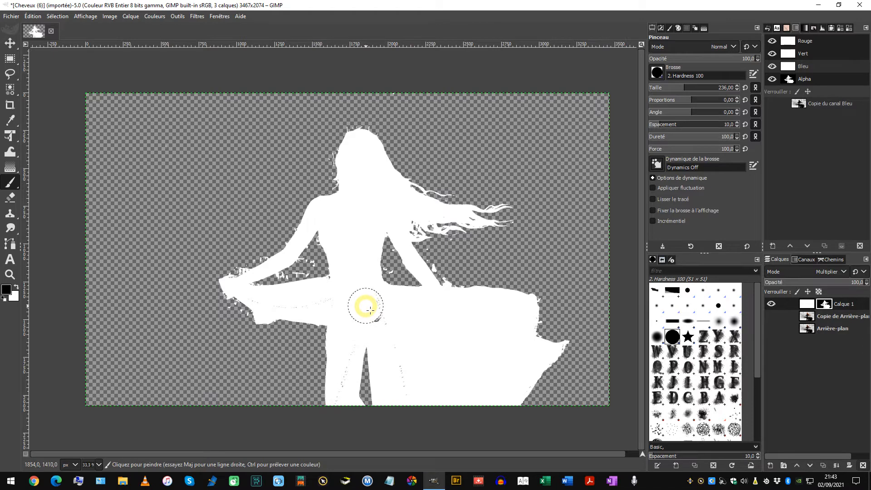
- Paint the small gaps inside the dress and trousers white on the mask, reducing the brush size to about 97
{"action": "key", "text": "x"}
{"action": "mouse_move", "coordinate": [403, 323]}
{"action": "left_mouse_down"}
{"action": "mouse_move", "coordinate": [374, 299]}
{"action": "mouse_move", "coordinate": [417, 396]}
{"action": "mouse_move", "coordinate": [350, 327]}
{"action": "mouse_move", "coordinate": [359, 325]}
{"action": "mouse_move", "coordinate": [352, 352]}
{"action": "mouse_move", "coordinate": [360, 324]}
{"action": "left_mouse_up"}
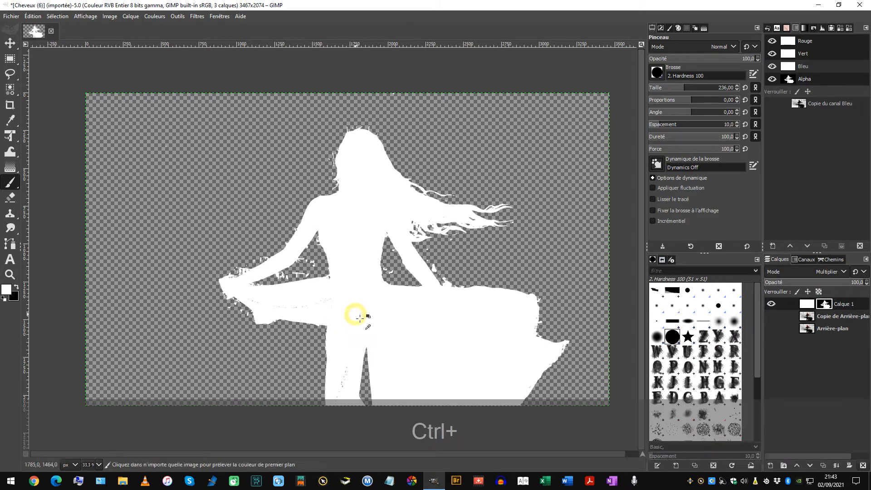
{"action": "scroll", "coordinate": [360, 315], "scroll_direction": "up", "scroll_amount": 3}
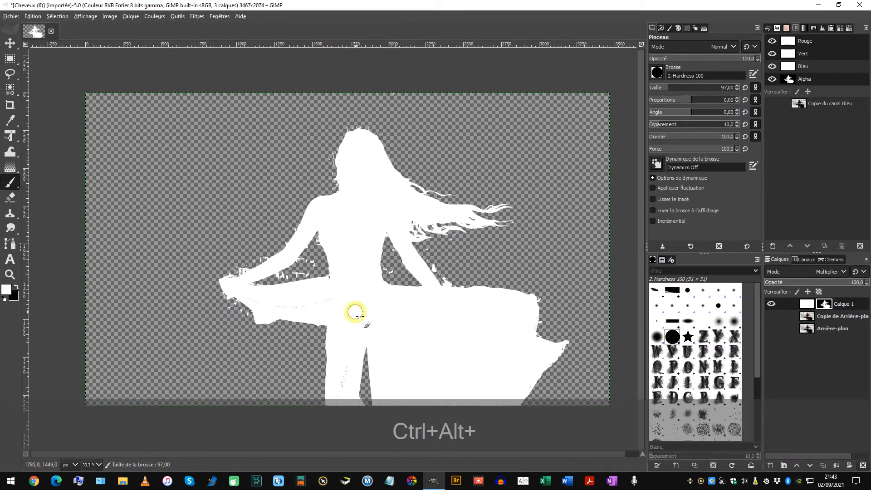
{"action": "mouse_move", "coordinate": [341, 312]}
{"action": "left_mouse_down"}
{"action": "mouse_move", "coordinate": [255, 300]}
{"action": "mouse_move", "coordinate": [278, 307]}
{"action": "mouse_move", "coordinate": [359, 294]}
{"action": "mouse_move", "coordinate": [330, 280]}
{"action": "mouse_move", "coordinate": [344, 326]}
{"action": "mouse_move", "coordinate": [341, 374]}
{"action": "left_mouse_up"}
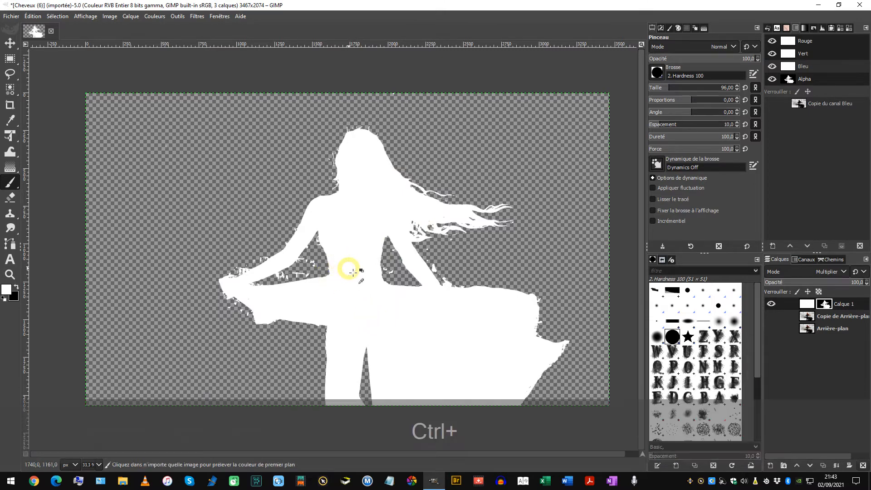
- Clean the remaining background specks around the arms and dress edges off the mask with a small black brush of size 27
{"action": "scroll", "coordinate": [353, 272], "scroll_direction": "up", "scroll_amount": 2, "text": "ctrl"}
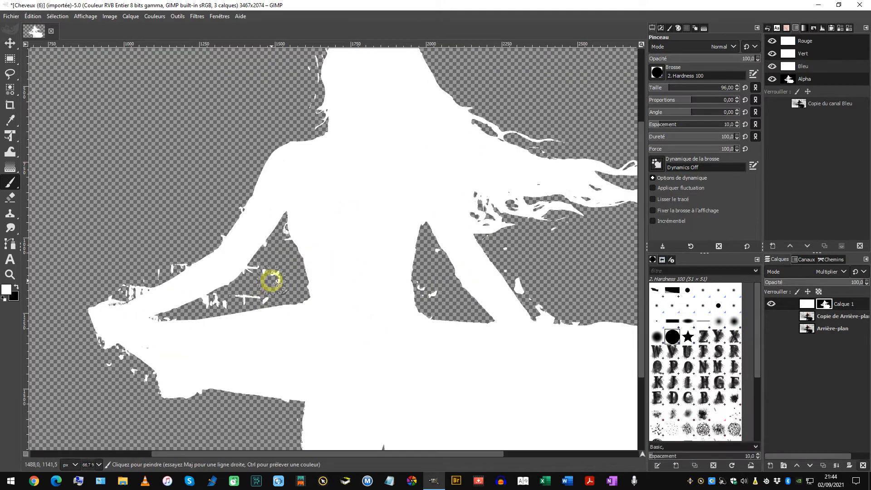
{"action": "key", "text": "ctrl+alt"}
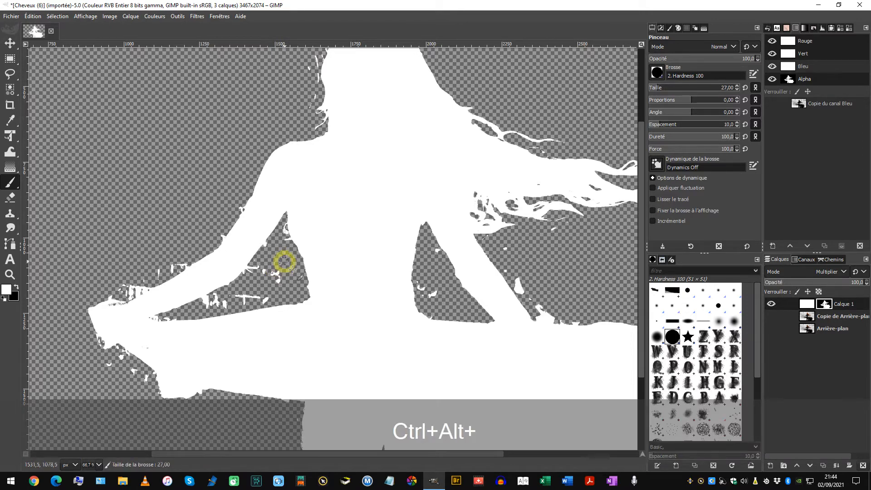
{"action": "left_click", "coordinate": [16, 287]}
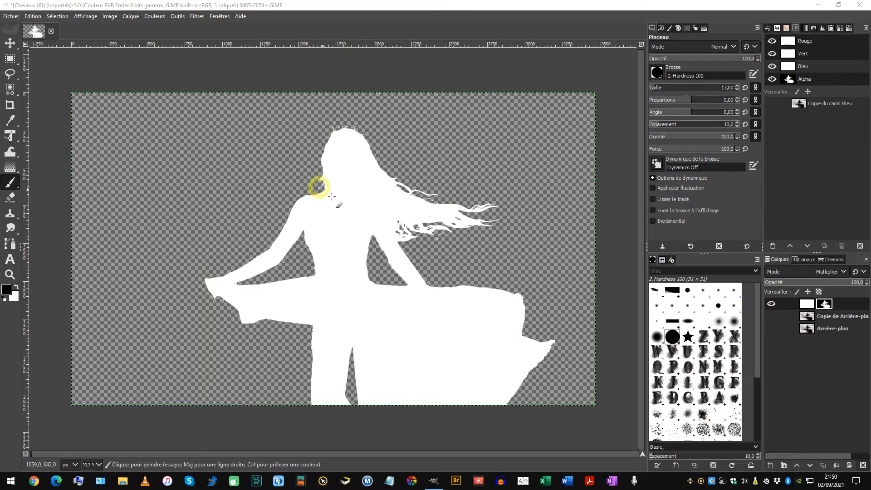
- Show the background copy layer to compare the mask's outline with the loose hair around the face and neck
{"action": "scroll", "coordinate": [335, 174], "scroll_direction": "up", "scroll_amount": 6}
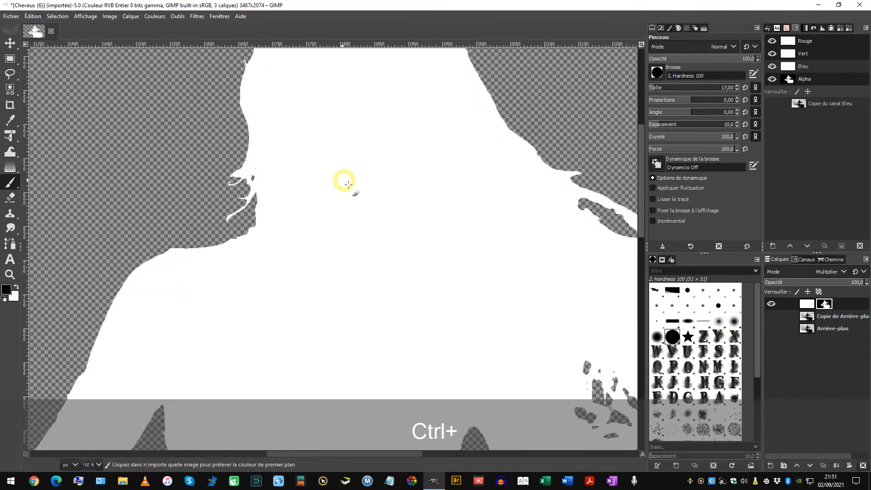
{"action": "scroll", "coordinate": [365, 284], "scroll_direction": "down", "scroll_amount": 2}
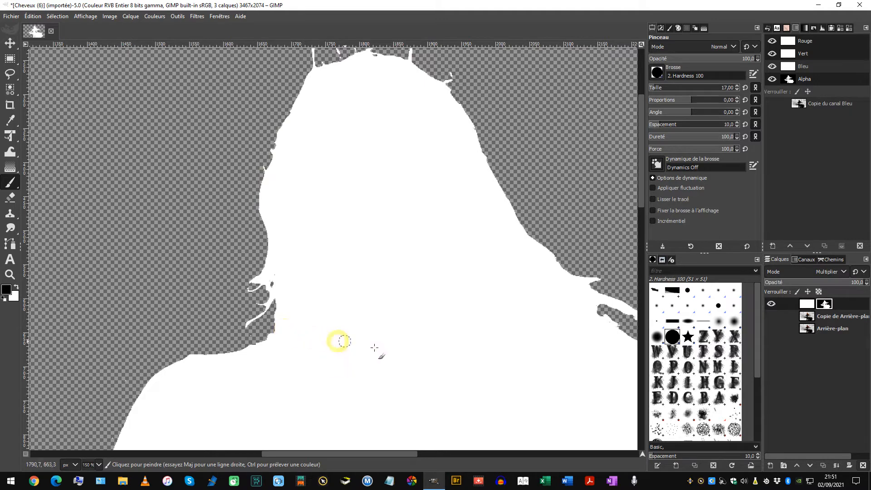
{"action": "left_click", "coordinate": [772, 316]}
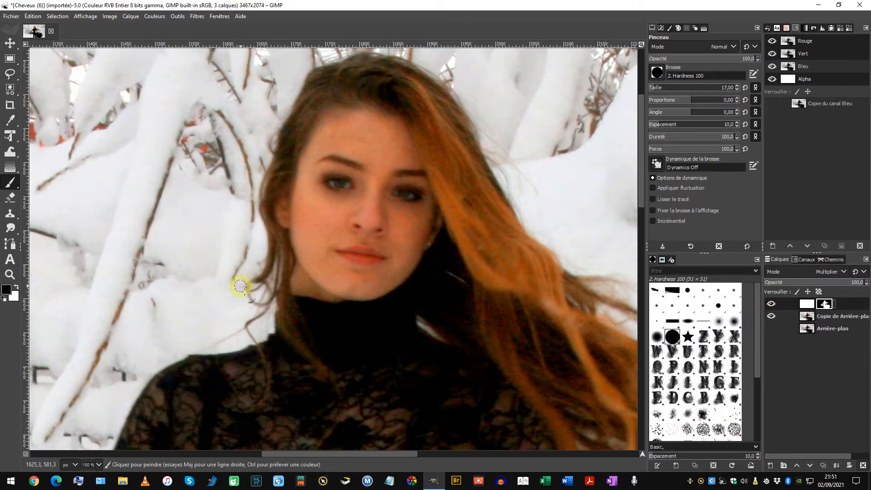
{"action": "left_click", "coordinate": [772, 316]}
{"action": "left_click", "coordinate": [772, 317]}
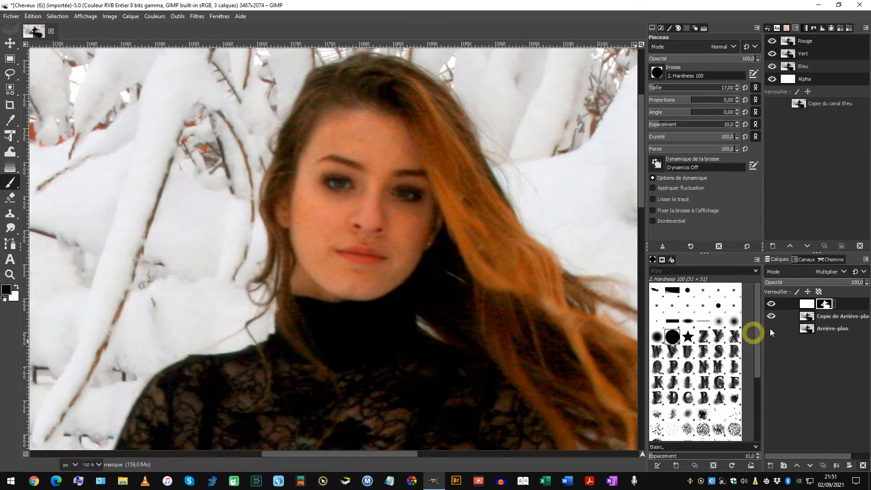
- Paint the loose curl of hair beside the neck white on the mask with a size 4 brush and check it against the photo
{"action": "key", "text": "x"}
{"action": "key", "text": "x"}
{"action": "key", "text": "x"}
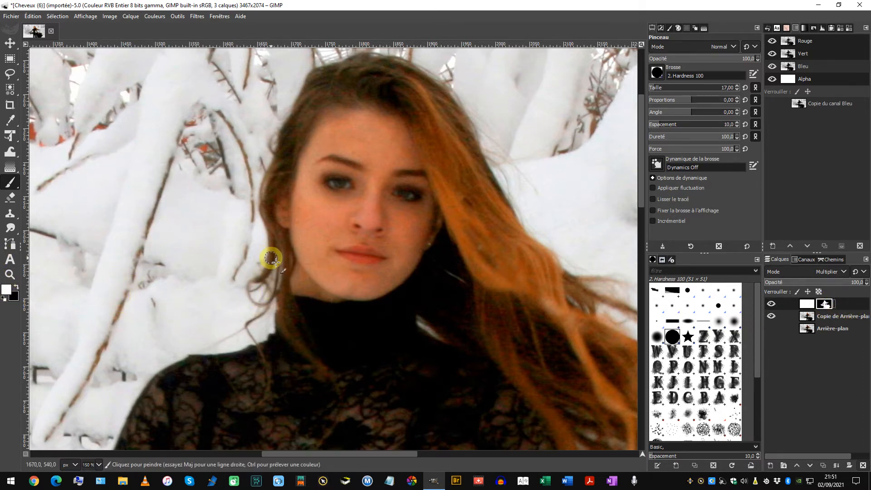
{"action": "key", "text": "bracketright"}
{"action": "key", "text": "bracketright"}
{"action": "key", "text": "bracketright"}
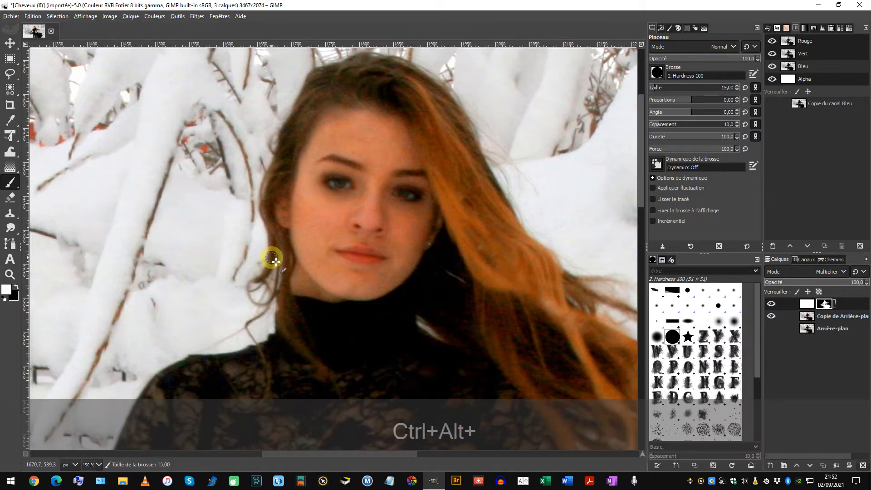
{"action": "scroll", "coordinate": [274, 260], "scroll_direction": "up", "scroll_amount": 4}
{"action": "key", "text": "bracketright"}
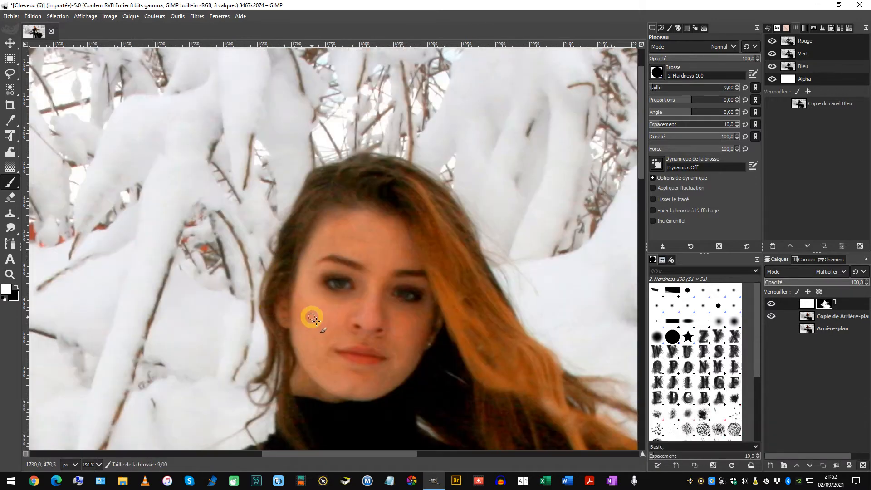
{"action": "left_click_drag", "start_coordinate": [278, 348], "coordinate": [326, 200]}
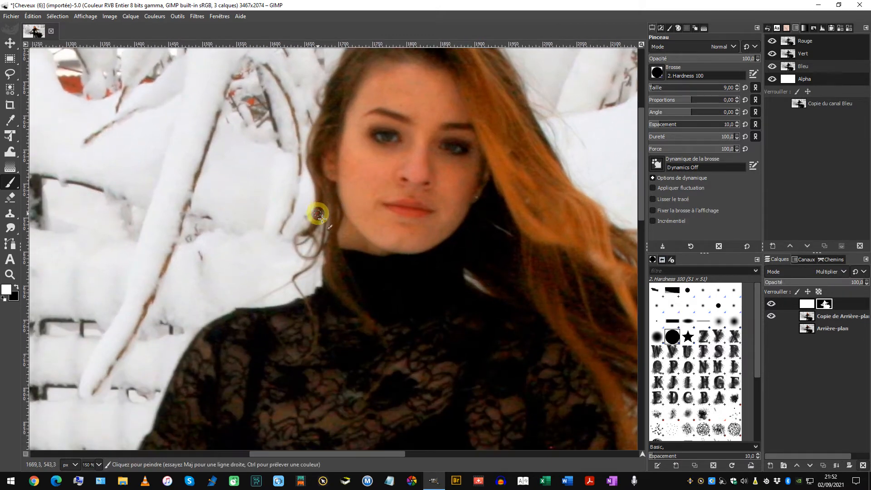
{"action": "key", "text": "ctrl+alt"}
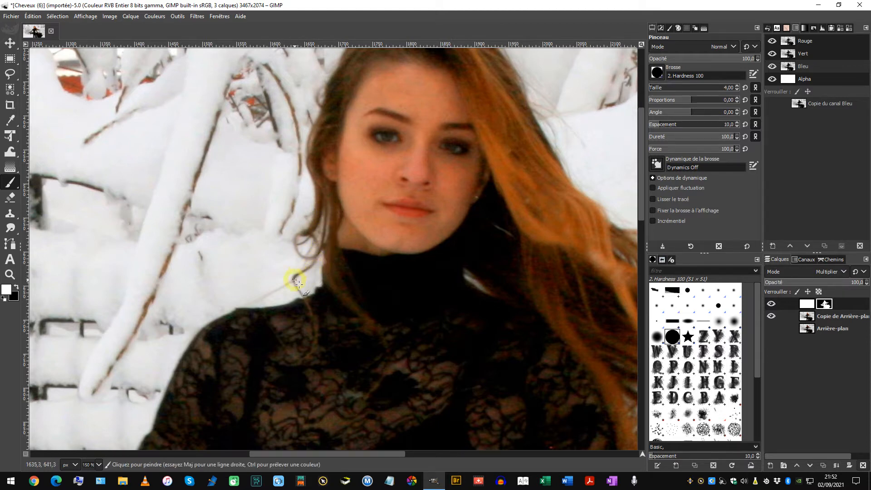
{"action": "left_click", "coordinate": [772, 315]}
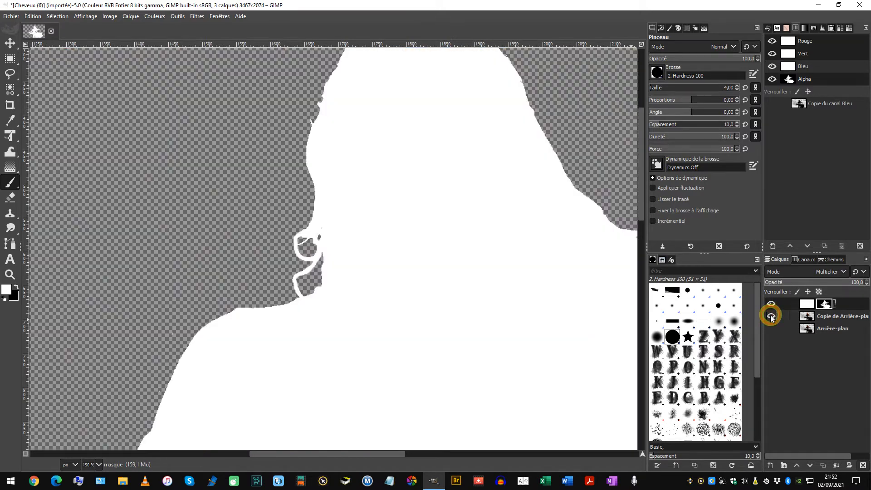
{"action": "left_click", "coordinate": [771, 316]}
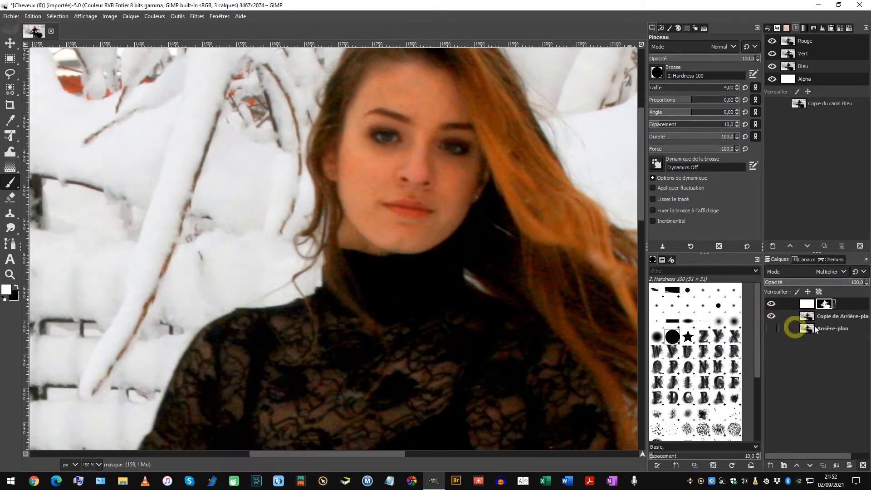
{"action": "left_click", "coordinate": [771, 316]}
{"action": "left_click", "coordinate": [771, 316]}
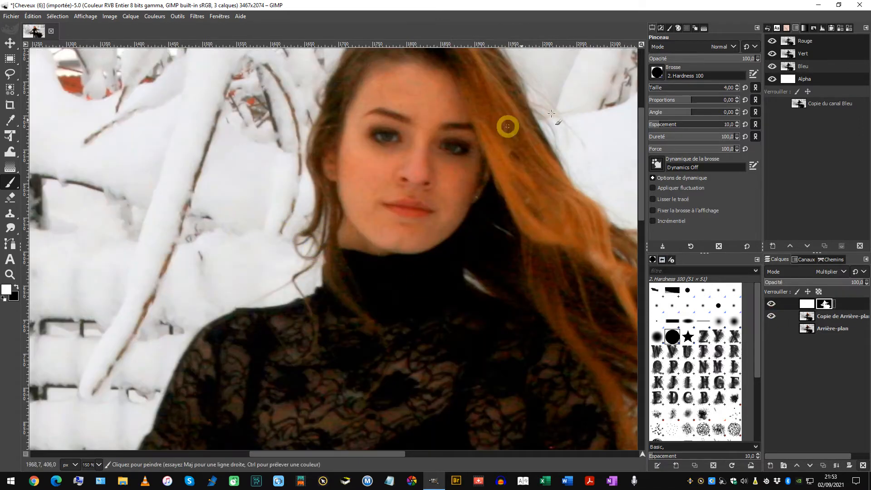
- Paint the finest hairs inside the curl white on the mask with a size 1 brush, checking them with the photo hidden
{"action": "left_click", "coordinate": [654, 86]}
{"action": "left_click", "coordinate": [772, 316]}
{"action": "left_click", "coordinate": [772, 316]}
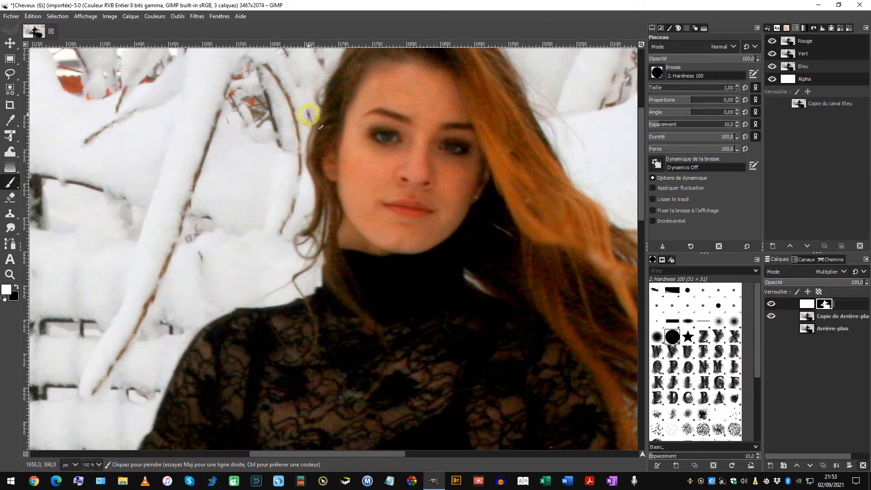
{"action": "left_click", "coordinate": [777, 317]}
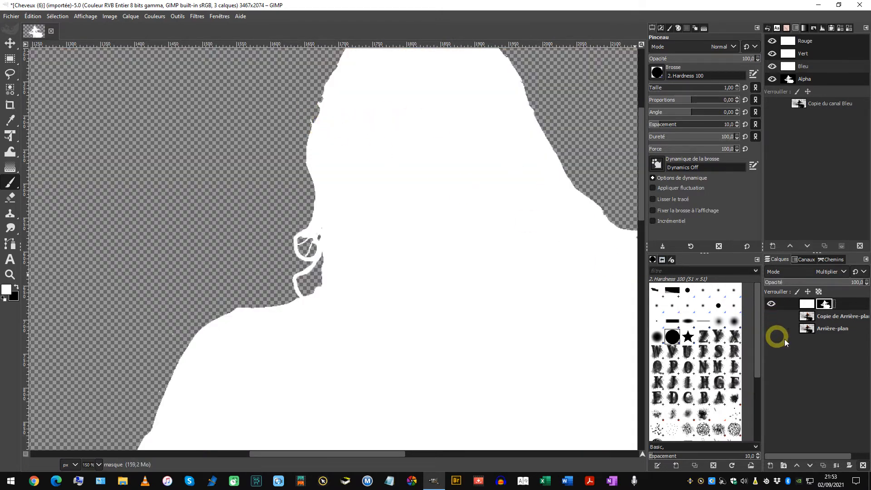
{"action": "left_click", "coordinate": [772, 315]}
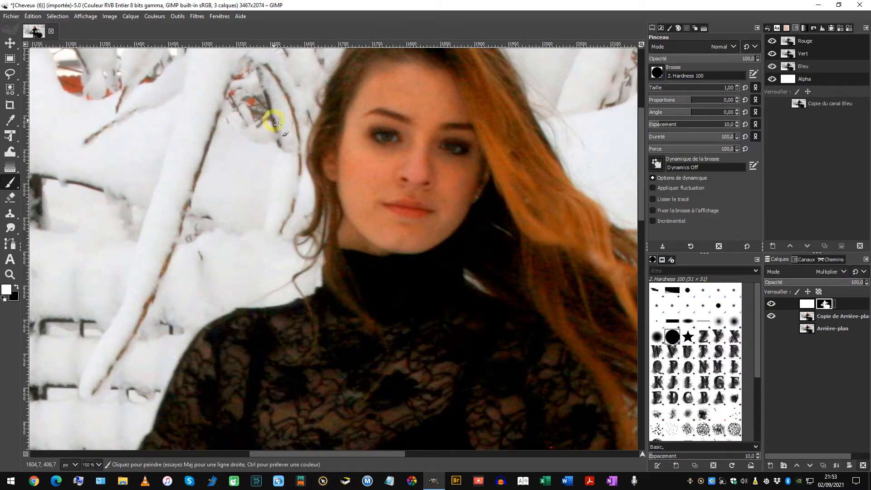
- Paint the fine stray hairs along the hair edge beside the forehead on the mask, then hide the background copy layer
{"action": "key", "text": "x"}
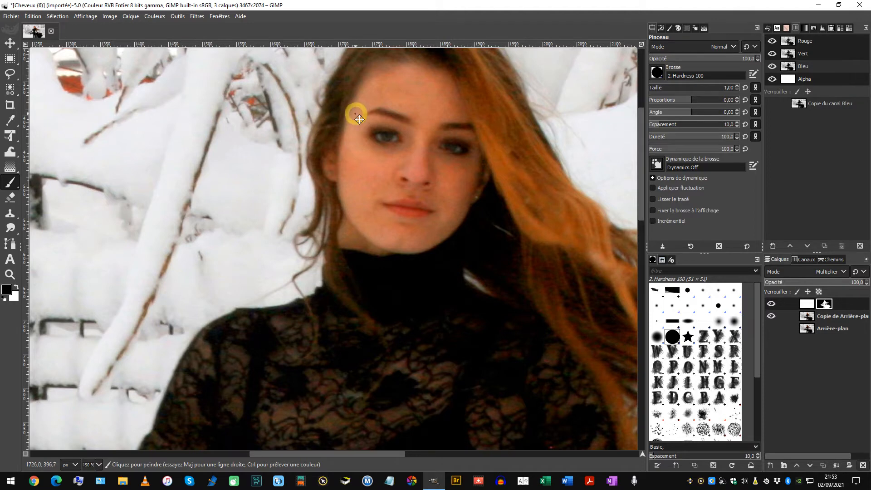
{"action": "left_click_drag", "start_coordinate": [355, 114], "coordinate": [303, 216]}
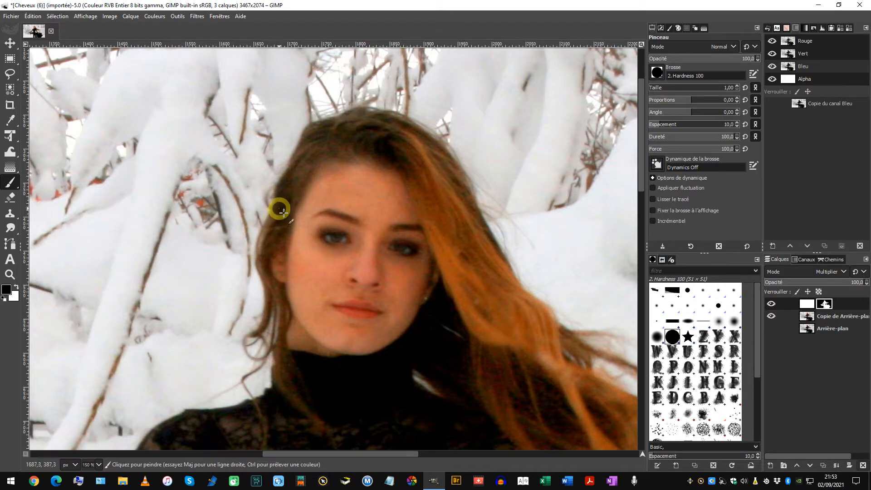
{"action": "key", "text": "x"}
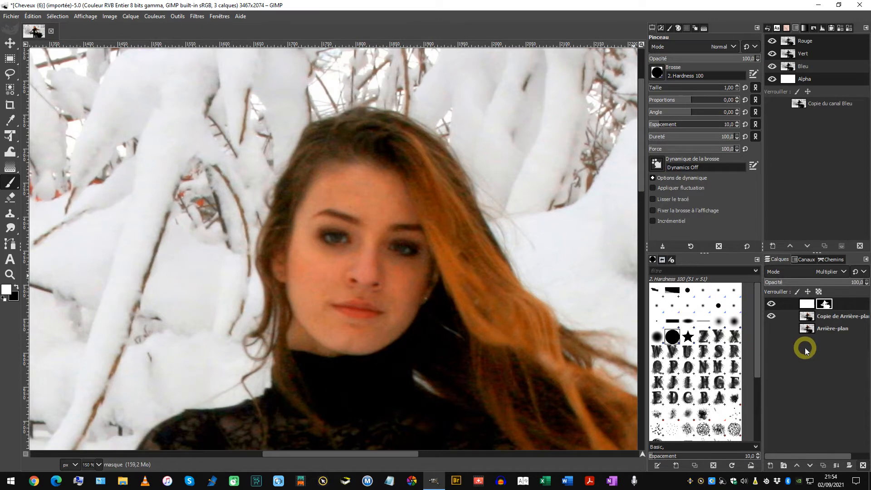
{"action": "left_click", "coordinate": [772, 316]}
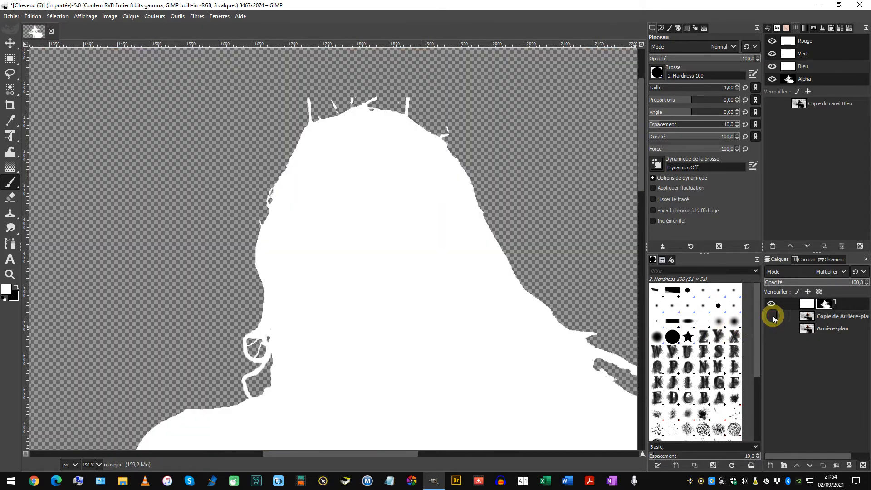
{"action": "left_click", "coordinate": [772, 316]}
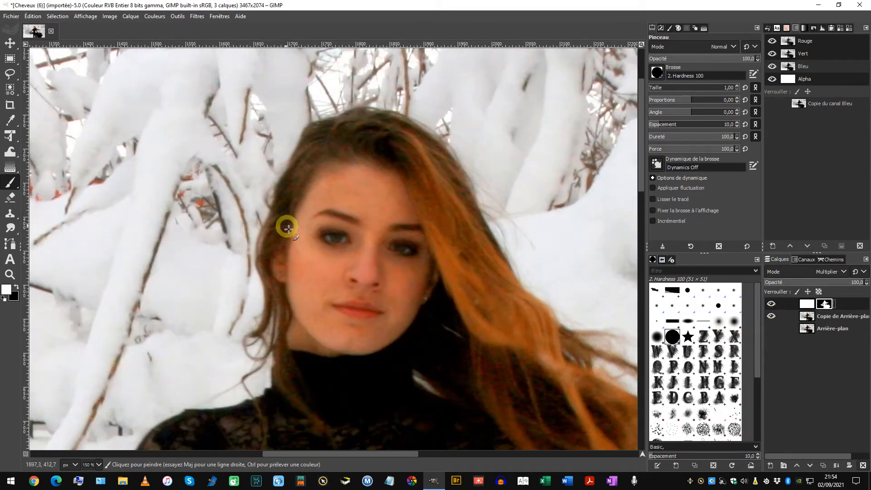
{"action": "left_click", "coordinate": [775, 317]}
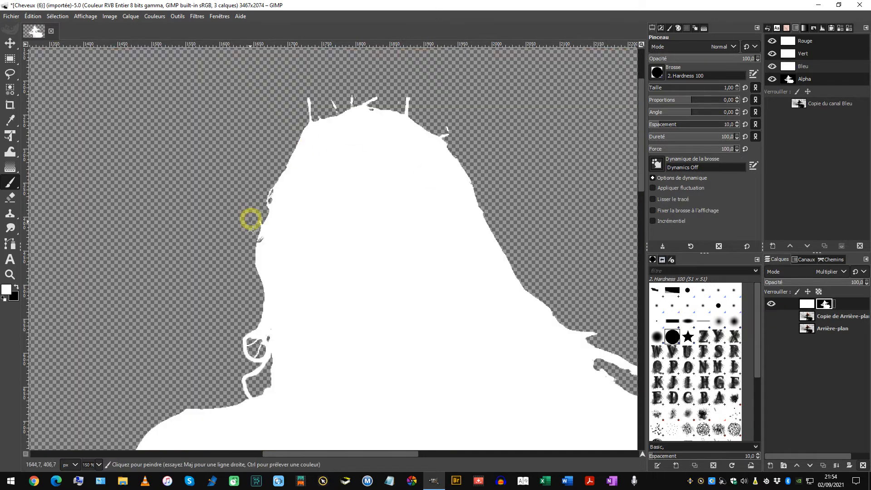
- Remove the branch remnants sticking out above the head by painting them black on the mask with a size 15 brush
{"action": "key", "text": "x"}
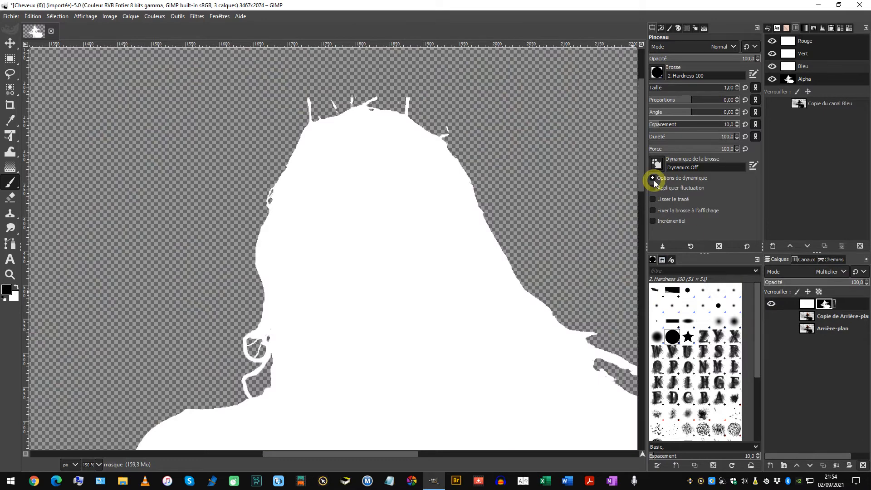
{"action": "left_click", "coordinate": [656, 89]}
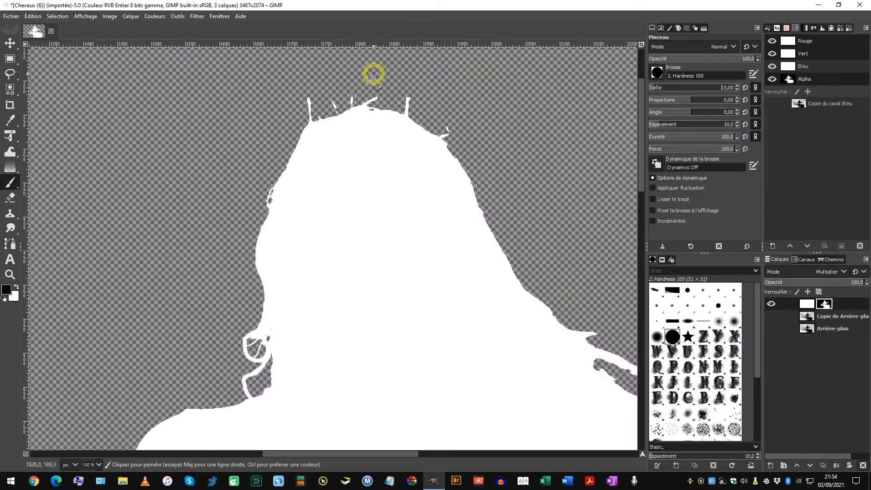
{"action": "mouse_move", "coordinate": [305, 107]}
{"action": "left_mouse_down"}
{"action": "mouse_move", "coordinate": [354, 96]}
{"action": "mouse_move", "coordinate": [344, 103]}
{"action": "left_mouse_up"}
{"action": "mouse_move", "coordinate": [461, 138]}
{"action": "left_mouse_down"}
{"action": "mouse_move", "coordinate": [408, 109]}
{"action": "mouse_move", "coordinate": [358, 102]}
{"action": "mouse_move", "coordinate": [292, 122]}
{"action": "left_mouse_up"}
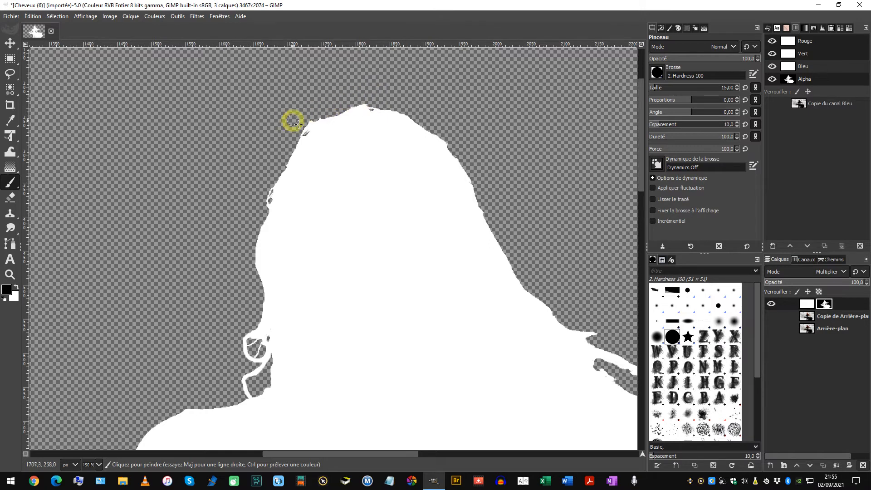
- Examine the flowing hair and compare its mask with the photo by toggling the background copy layer's visibility
{"action": "mouse_move", "coordinate": [436, 270]}
{"action": "left_mouse_down"}
{"action": "mouse_move", "coordinate": [236, 146]}
{"action": "mouse_move", "coordinate": [151, 64]}
{"action": "mouse_move", "coordinate": [152, 35]}
{"action": "left_mouse_up"}
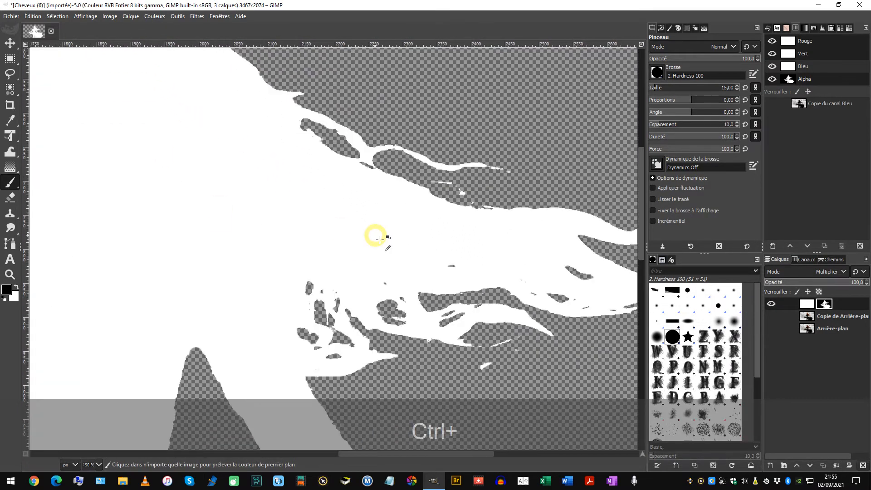
{"action": "scroll", "coordinate": [376, 238], "scroll_direction": "down", "scroll_amount": 1, "text": "ctrl"}
{"action": "left_click_drag", "start_coordinate": [317, 229], "coordinate": [320, 294]}
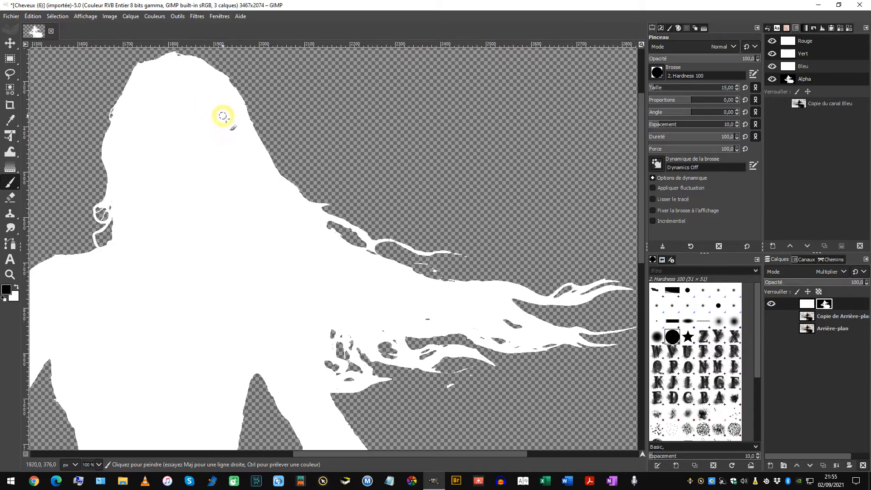
{"action": "left_click", "coordinate": [772, 316]}
{"action": "left_click", "coordinate": [772, 317]}
{"action": "left_click", "coordinate": [772, 317]}
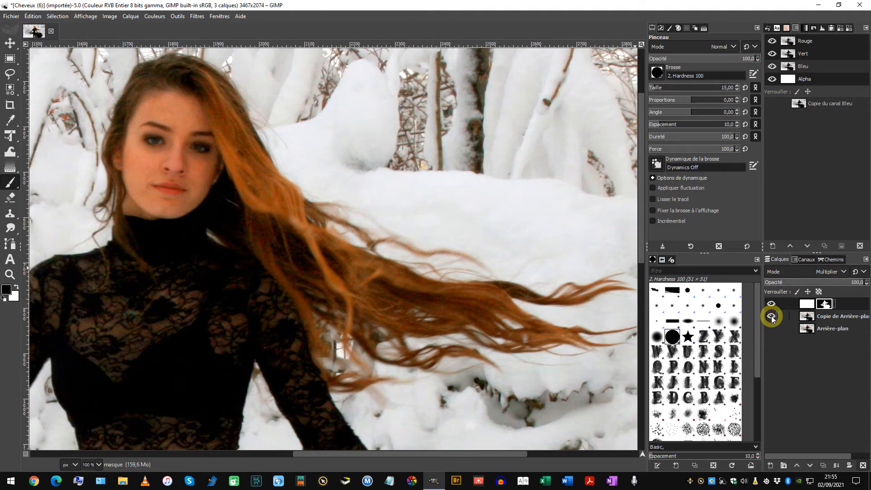
{"action": "left_click", "coordinate": [771, 317]}
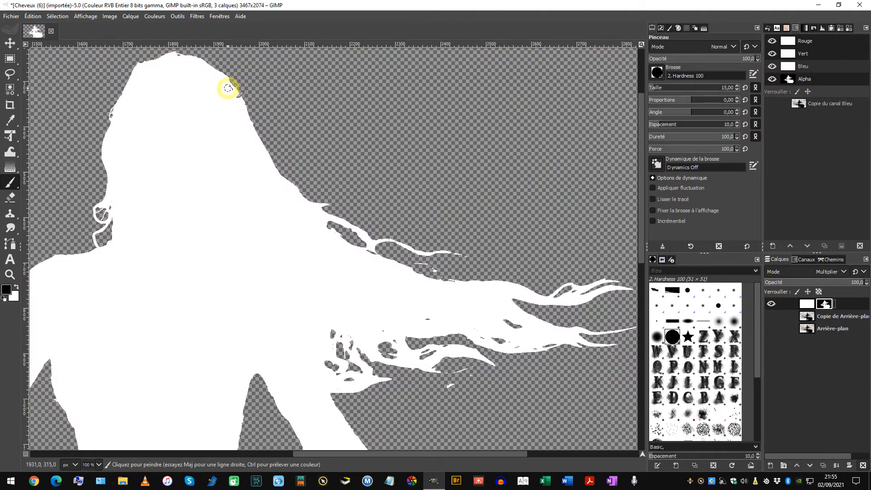
{"action": "left_click", "coordinate": [771, 318]}
{"action": "left_click", "coordinate": [772, 318]}
- Smooth the hair outline on the windblown side of the head, filling the notch with white and trimming small bumps with black
{"action": "key", "text": "x"}
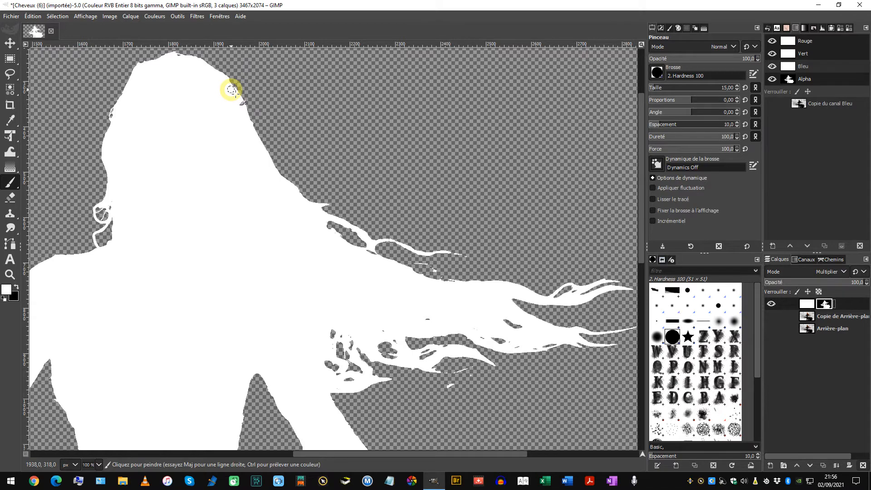
{"action": "scroll", "coordinate": [231, 87], "scroll_direction": "up", "scroll_amount": 2, "text": "ctrl"}
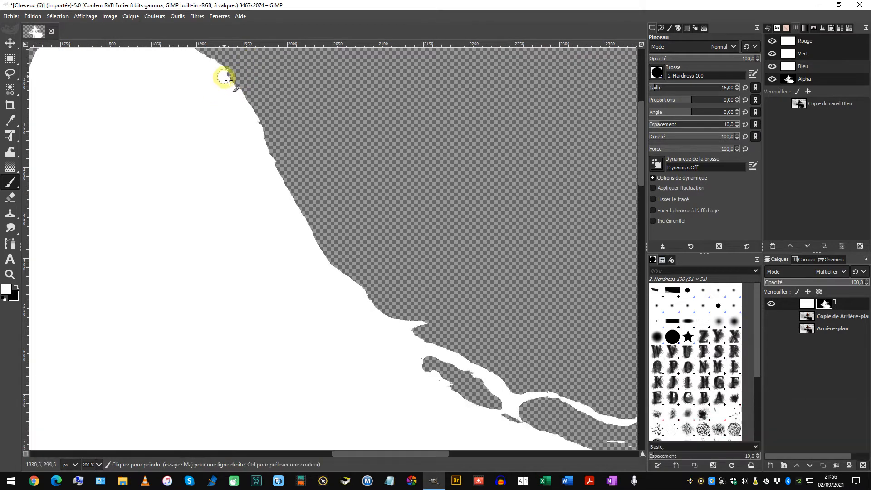
{"action": "left_click_drag", "start_coordinate": [223, 77], "coordinate": [230, 85]}
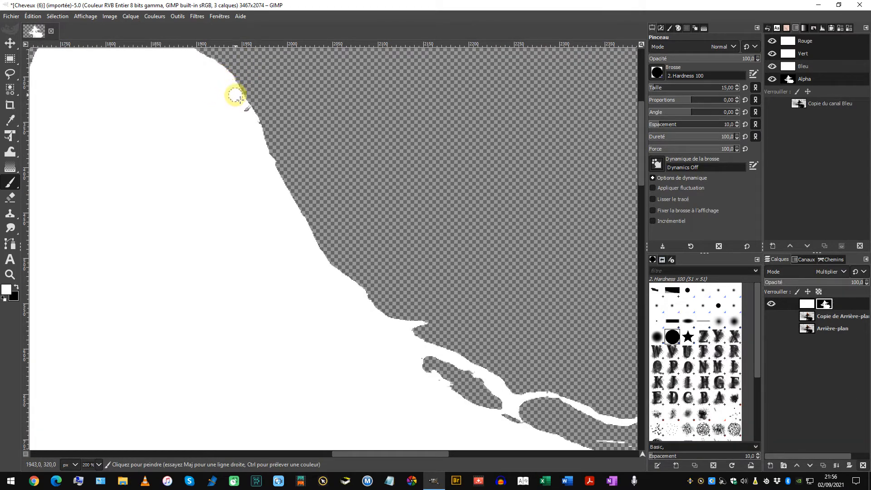
{"action": "key", "text": "x"}
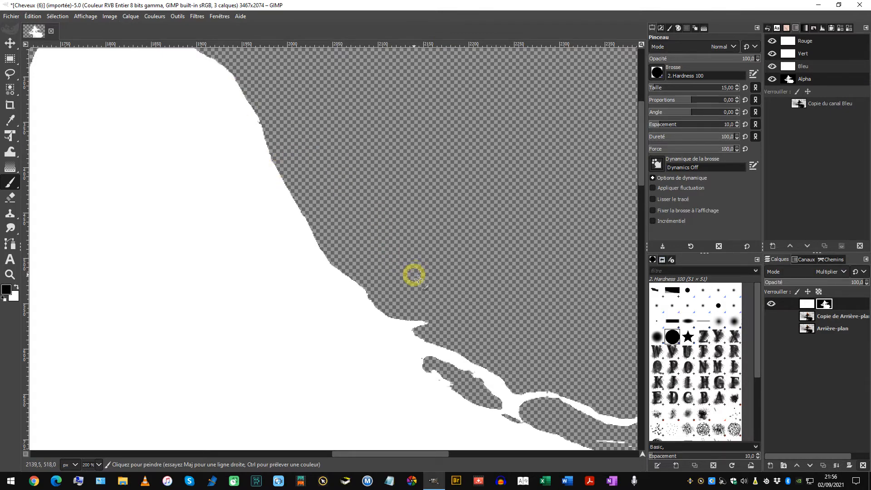
- Look over the mask along the flowing hair and show the background copy layer again
{"action": "left_click_drag", "start_coordinate": [414, 275], "coordinate": [170, 2]}
{"action": "scroll", "coordinate": [372, 286], "scroll_direction": "down", "scroll_amount": 2}
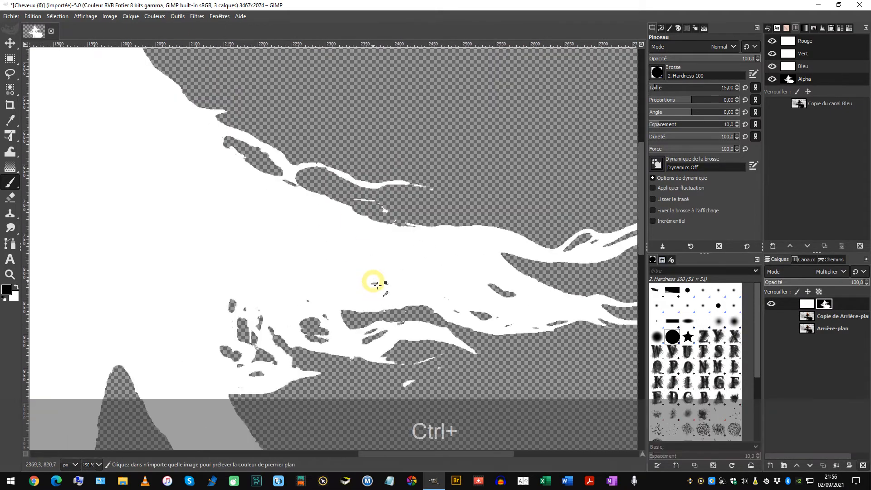
{"action": "scroll", "coordinate": [373, 283], "scroll_direction": "down", "scroll_amount": 1}
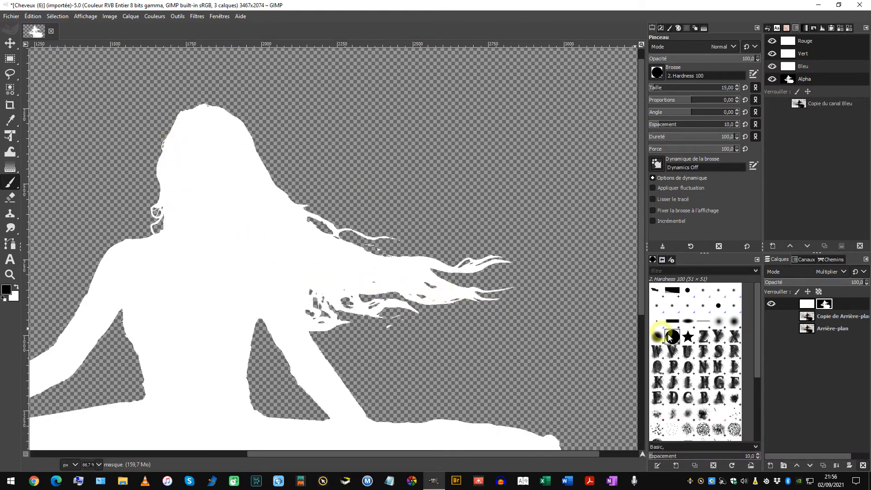
{"action": "left_click", "coordinate": [771, 316]}
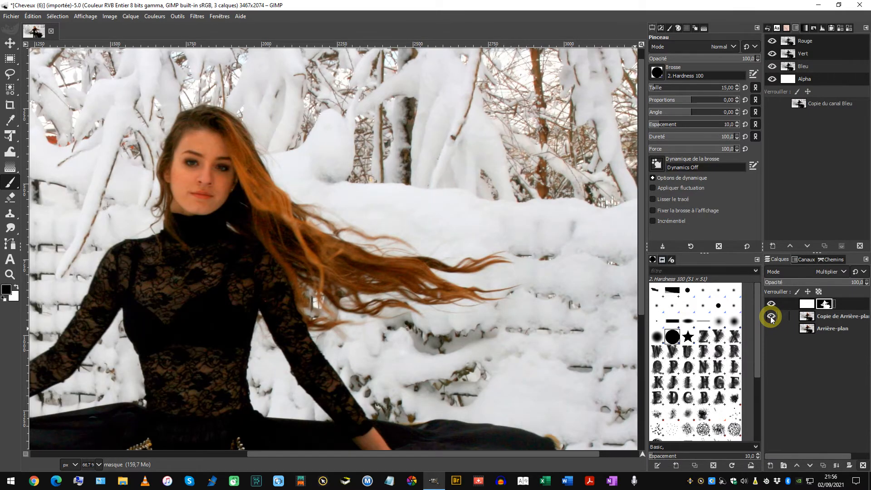
- Add the fine strands along the upper edge of the flowing hair in white on the mask with a size 2 brush, checking against the photo
{"action": "left_click", "coordinate": [771, 317]}
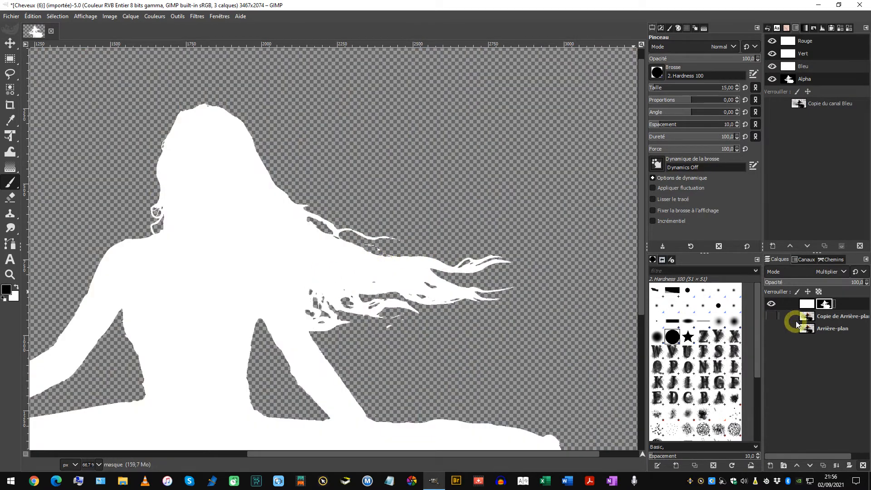
{"action": "left_click", "coordinate": [772, 317]}
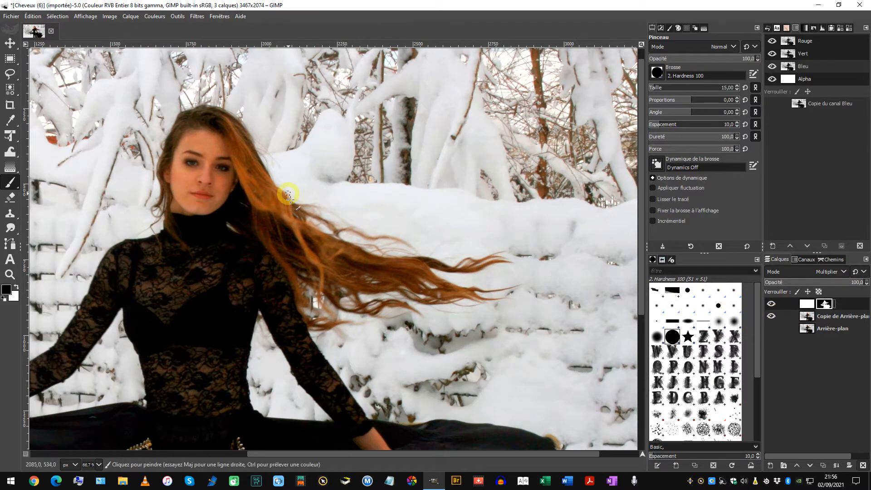
{"action": "left_click", "coordinate": [772, 316]}
{"action": "left_click", "coordinate": [772, 317]}
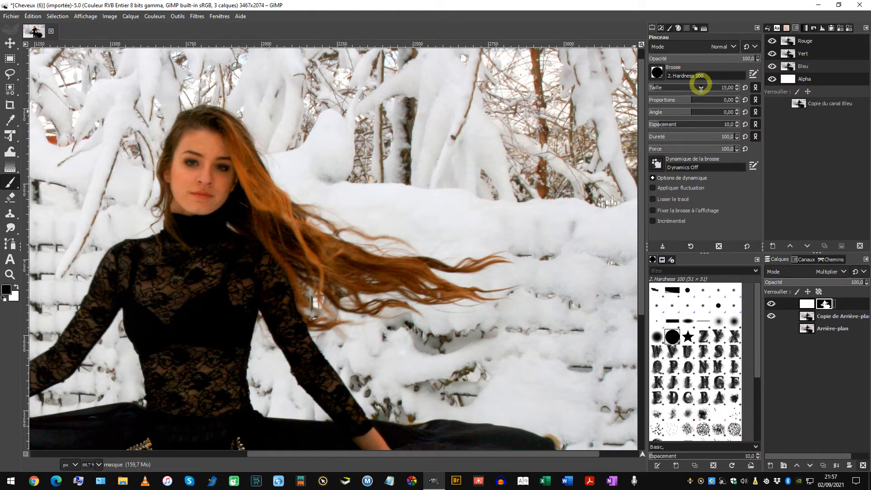
{"action": "left_click_drag", "start_coordinate": [671, 88], "coordinate": [648, 84]}
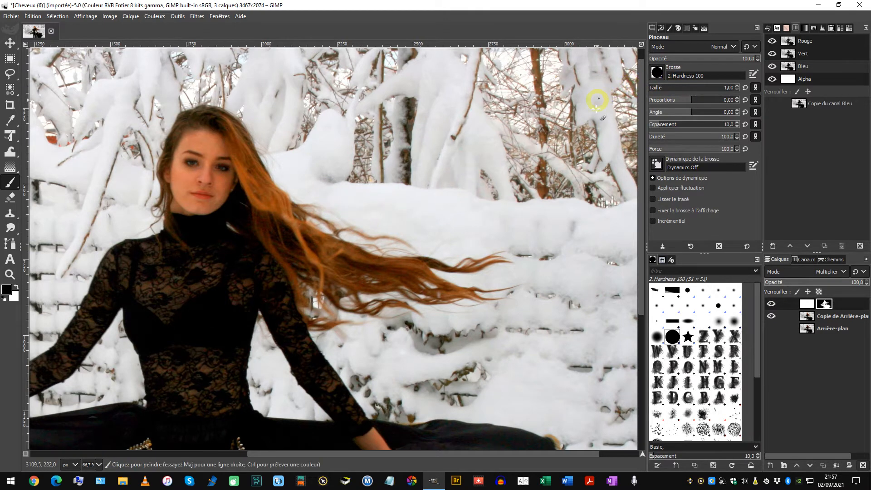
{"action": "scroll", "coordinate": [325, 236], "scroll_direction": "up", "scroll_amount": 1}
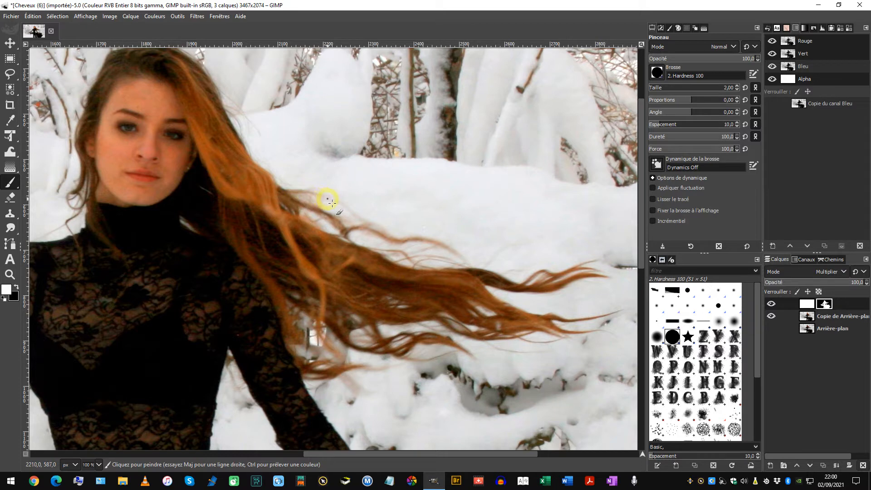
{"action": "left_click_drag", "start_coordinate": [354, 232], "coordinate": [358, 236]}
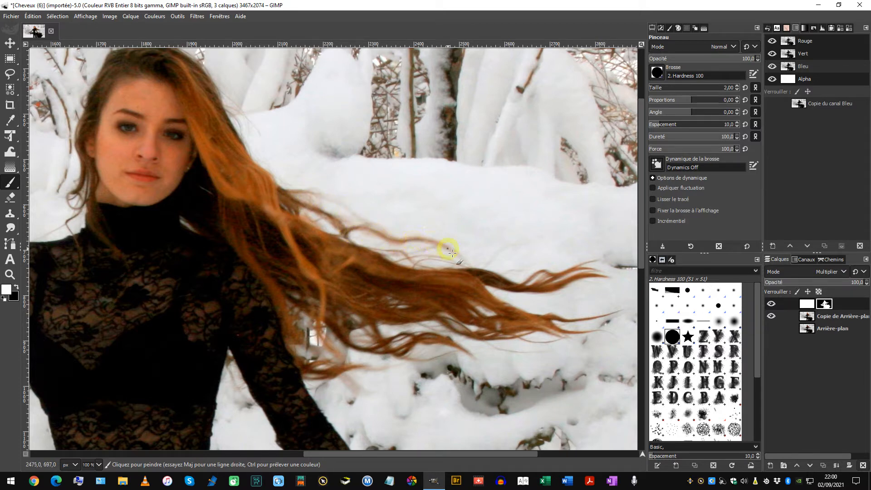
{"action": "left_click", "coordinate": [772, 316]}
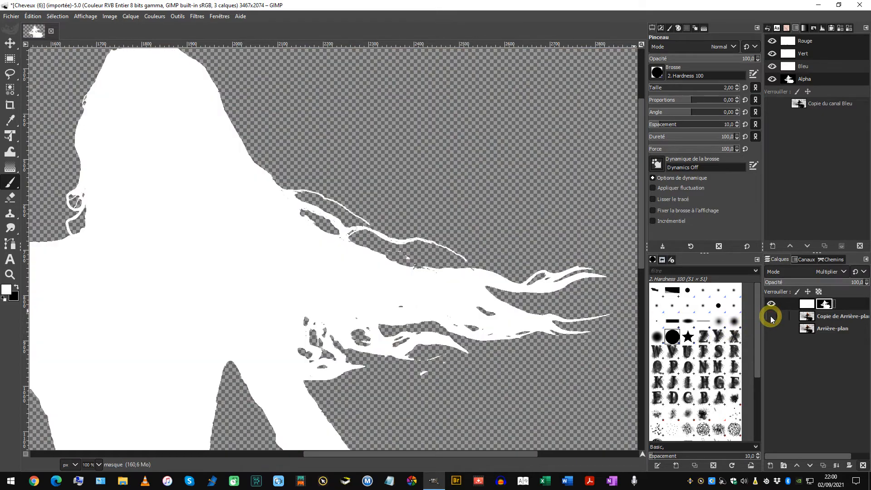
{"action": "left_click", "coordinate": [772, 316]}
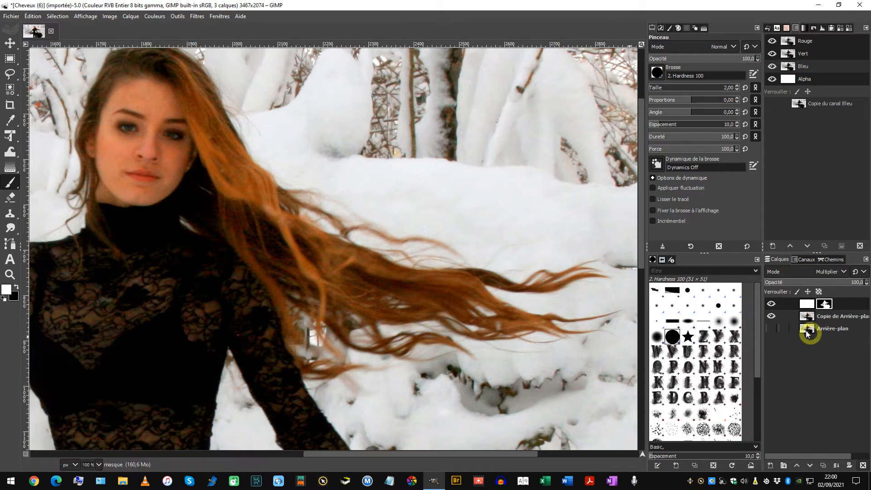
{"action": "left_click", "coordinate": [772, 316]}
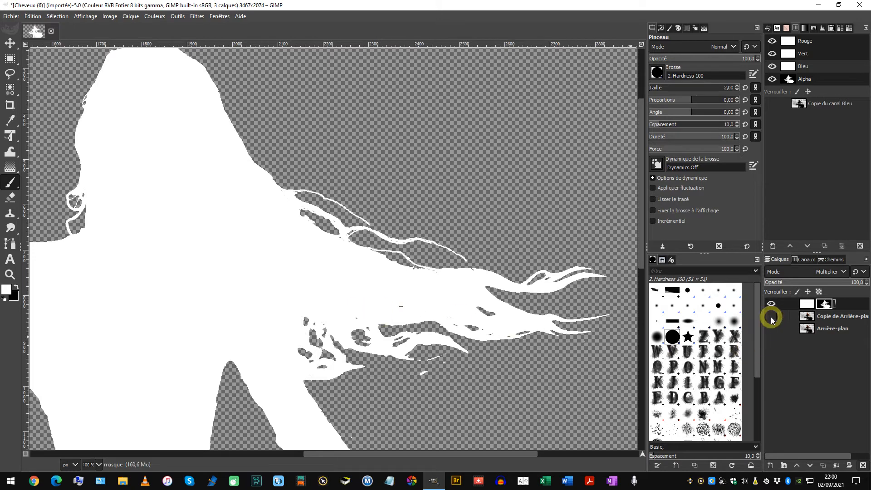
{"action": "left_click", "coordinate": [773, 316]}
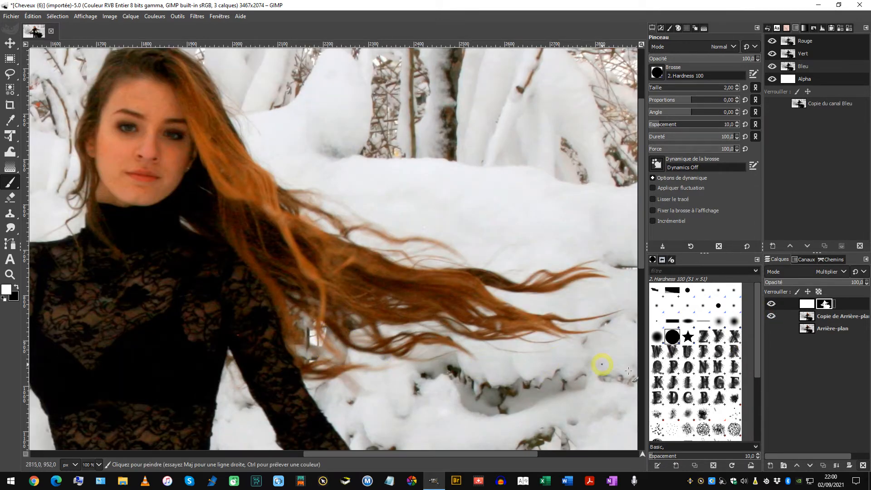
- Paint the thin strands below the lower tips of the flowing hair white on the mask
{"action": "left_click", "coordinate": [772, 328]}
{"action": "left_click", "coordinate": [772, 316]}
{"action": "left_click", "coordinate": [772, 316]}
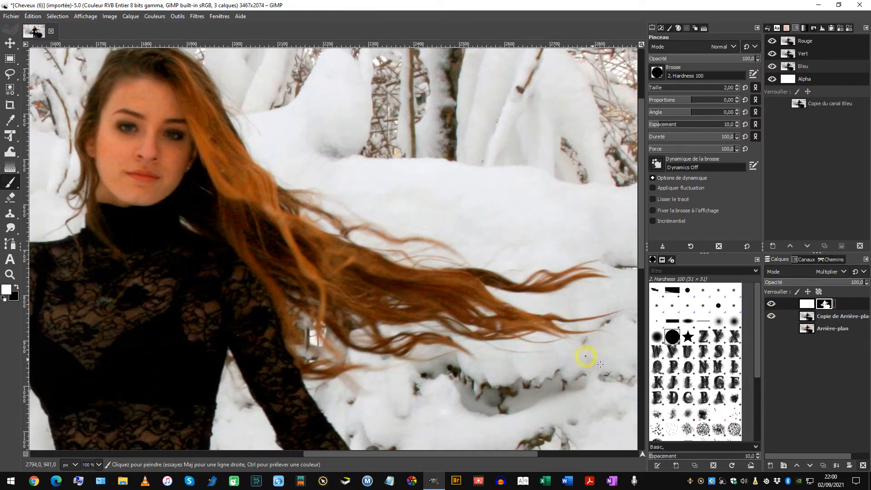
{"action": "left_click", "coordinate": [478, 344]}
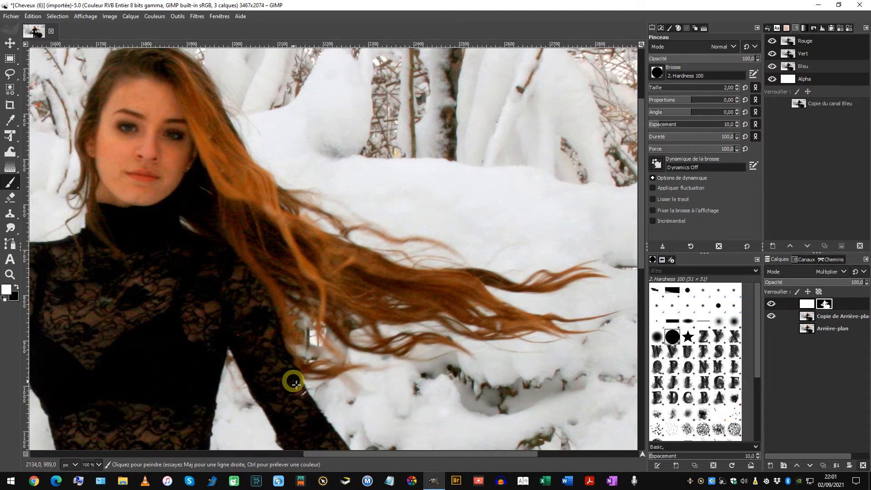
{"action": "left_click", "coordinate": [771, 316]}
{"action": "left_click", "coordinate": [771, 316]}
- Clear the snowy gaps between the lower hair locks beside the arm with black on the mask using a size 4 brush
{"action": "key", "text": "x"}
{"action": "key", "text": "bracketright"}
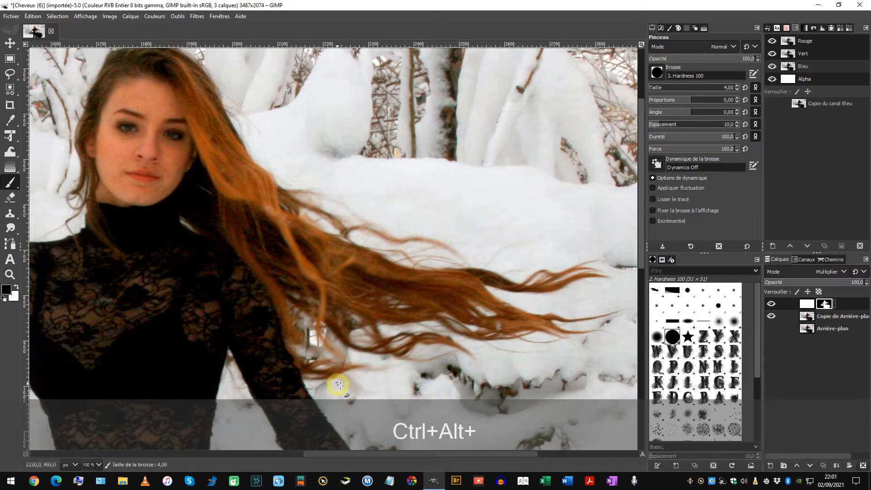
{"action": "mouse_move", "coordinate": [306, 328]}
{"action": "left_mouse_down"}
{"action": "mouse_move", "coordinate": [301, 356]}
{"action": "mouse_move", "coordinate": [324, 354]}
{"action": "left_mouse_up"}
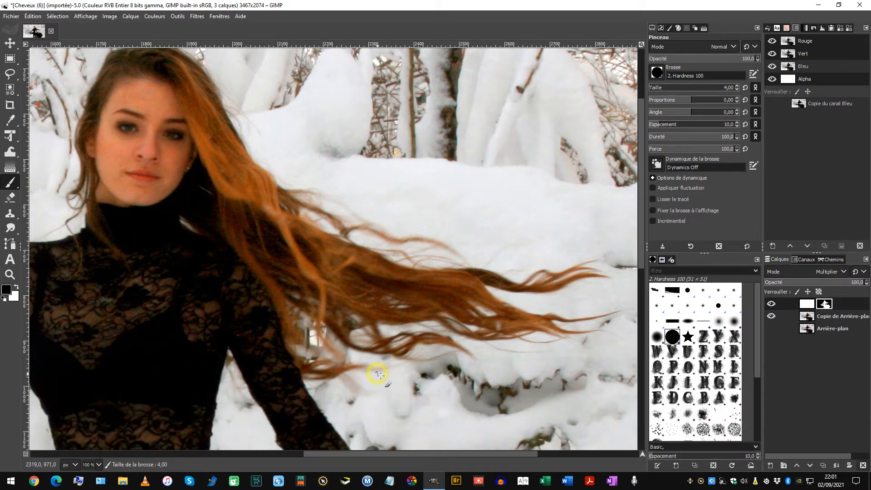
{"action": "left_click", "coordinate": [770, 318]}
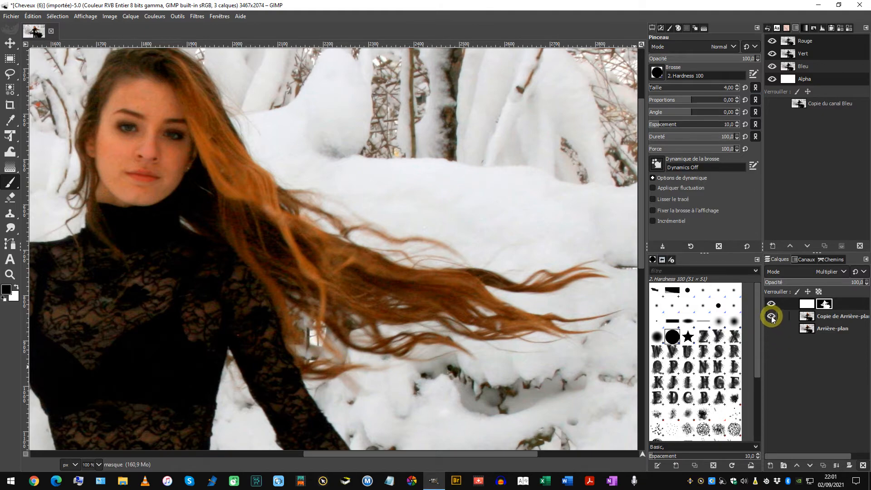
{"action": "left_click", "coordinate": [771, 316]}
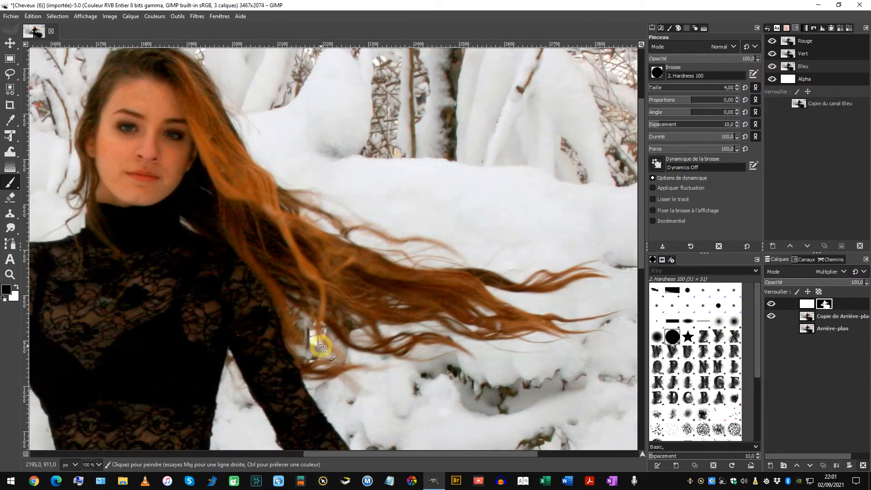
{"action": "left_click", "coordinate": [772, 316]}
{"action": "left_click", "coordinate": [771, 317]}
{"action": "left_click", "coordinate": [771, 316]}
{"action": "left_click", "coordinate": [771, 317]}
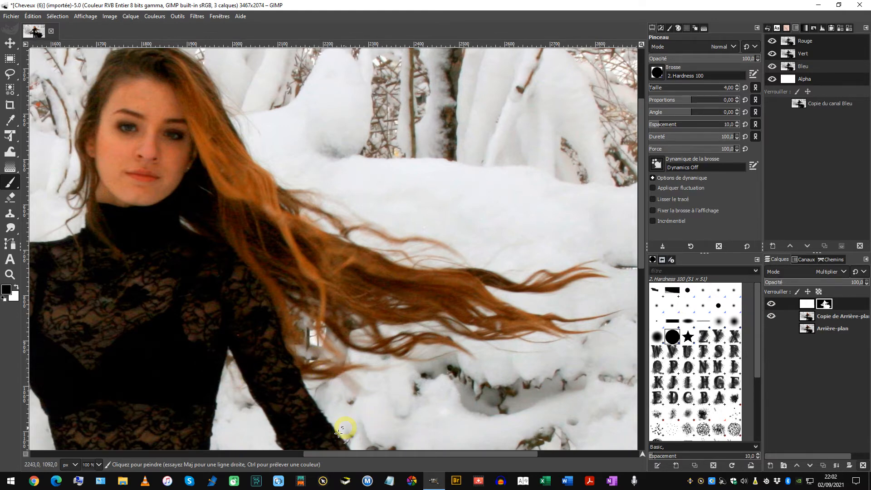
{"action": "left_click", "coordinate": [773, 317]}
{"action": "left_click", "coordinate": [773, 317]}
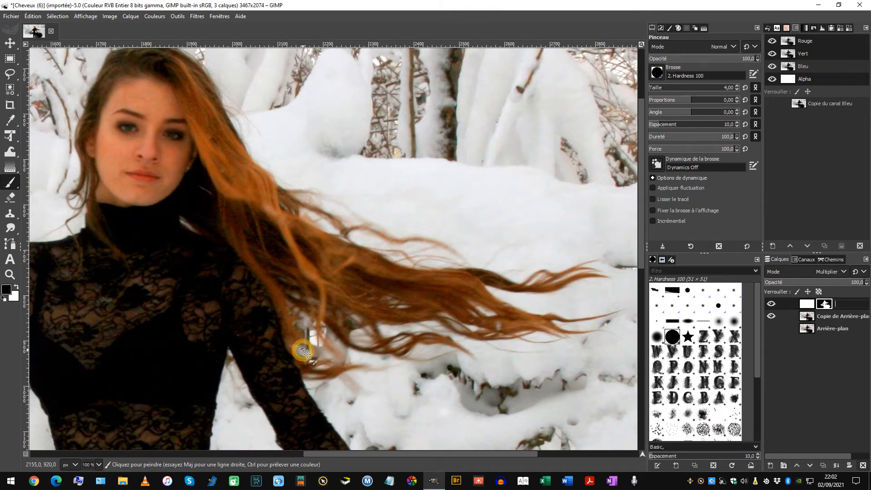
- Paint the stray lock under the armpit white on the mask, trim it with black, and reduce the brush size to 1
{"action": "mouse_move", "coordinate": [313, 354]}
{"action": "left_mouse_down"}
{"action": "mouse_move", "coordinate": [314, 329]}
{"action": "mouse_move", "coordinate": [393, 260]}
{"action": "left_mouse_up"}
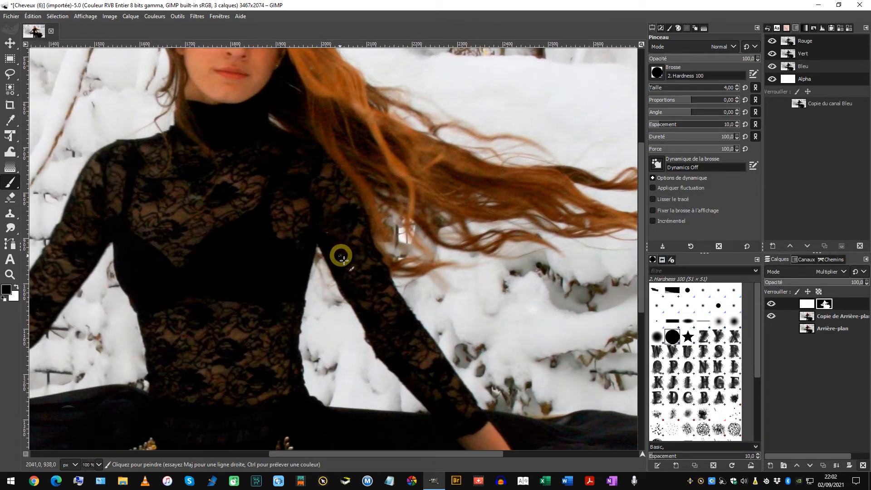
{"action": "key", "text": "x"}
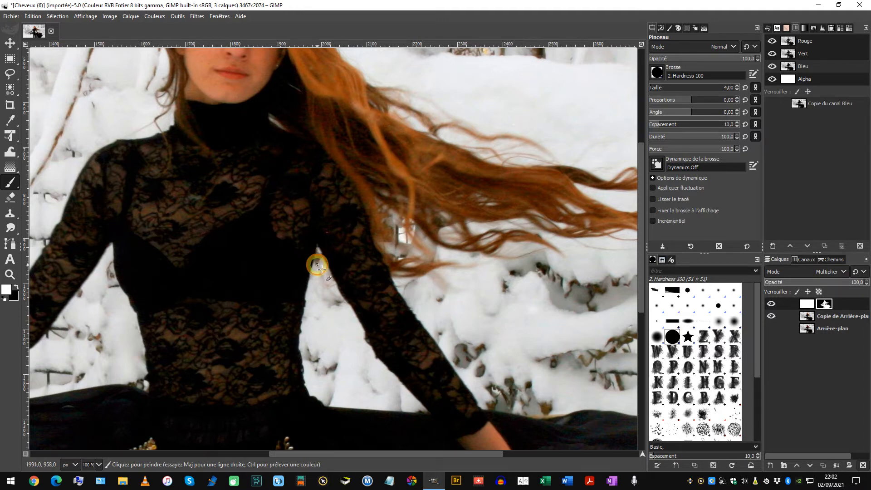
{"action": "left_click", "coordinate": [771, 316]}
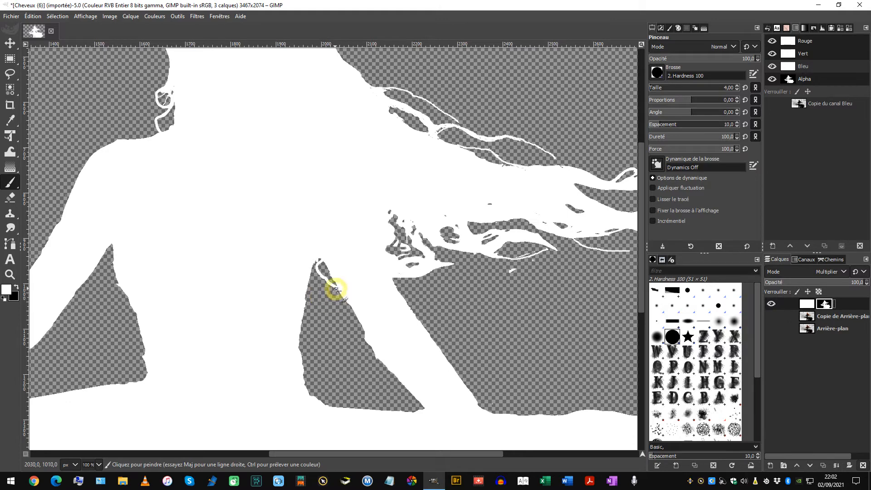
{"action": "key", "text": "x"}
{"action": "left_click_drag", "start_coordinate": [327, 280], "coordinate": [335, 286]}
{"action": "key", "text": "x"}
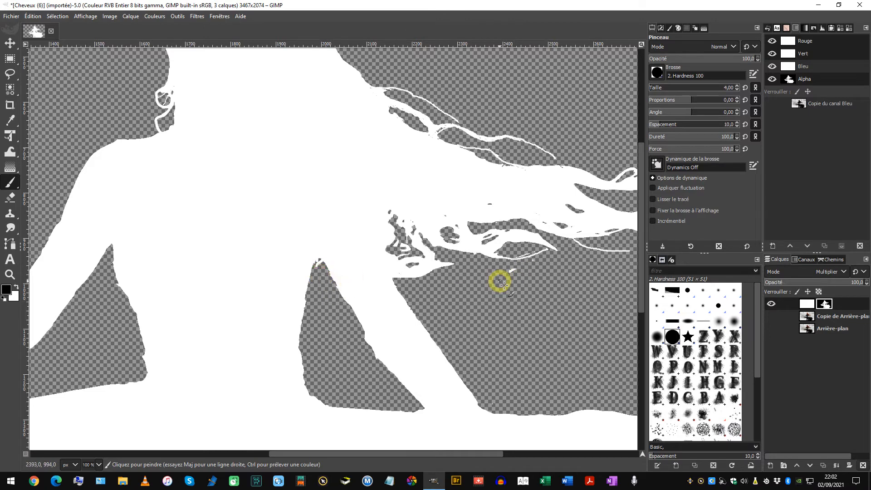
{"action": "left_click_drag", "start_coordinate": [669, 88], "coordinate": [614, 87]}
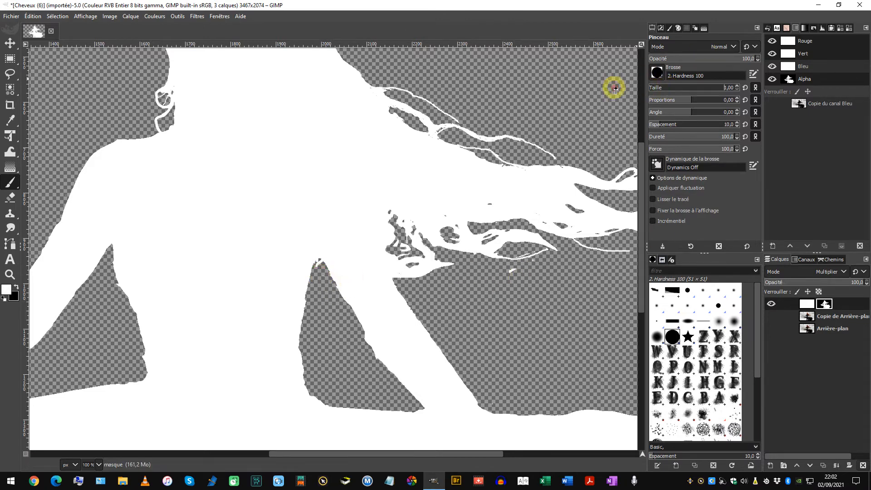
{"action": "left_click", "coordinate": [771, 316]}
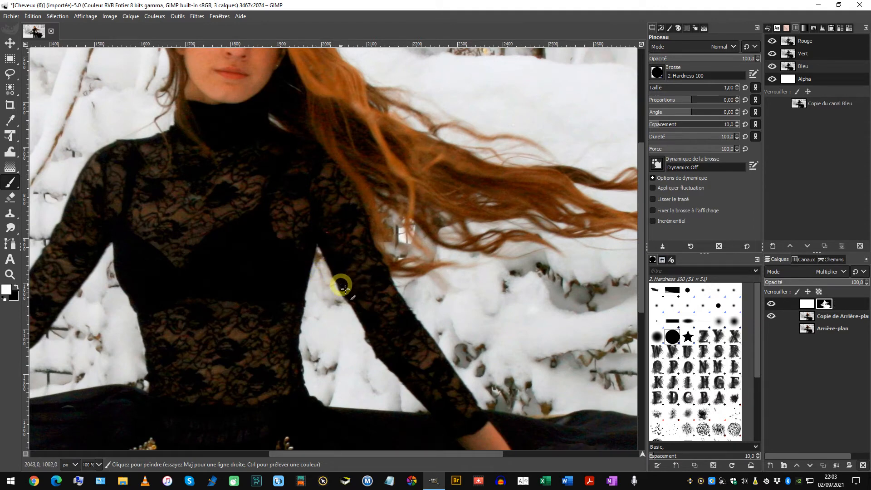
- Compare the full silhouette with the photo and apply the layer mask to the top white layer
{"action": "scroll", "coordinate": [369, 348], "scroll_direction": "down", "scroll_amount": 1, "text": "ctrl"}
{"action": "scroll", "coordinate": [369, 348], "scroll_direction": "down", "scroll_amount": 1}
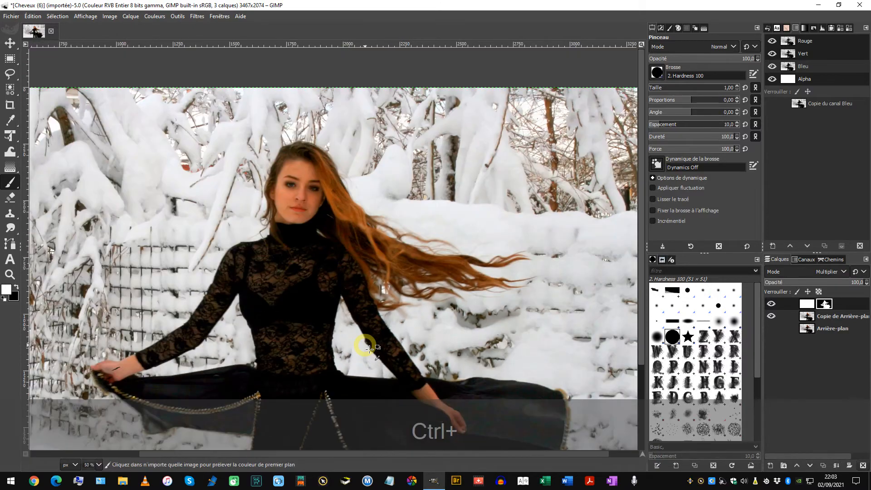
{"action": "scroll", "coordinate": [369, 348], "scroll_direction": "down", "scroll_amount": 1, "text": "ctrl"}
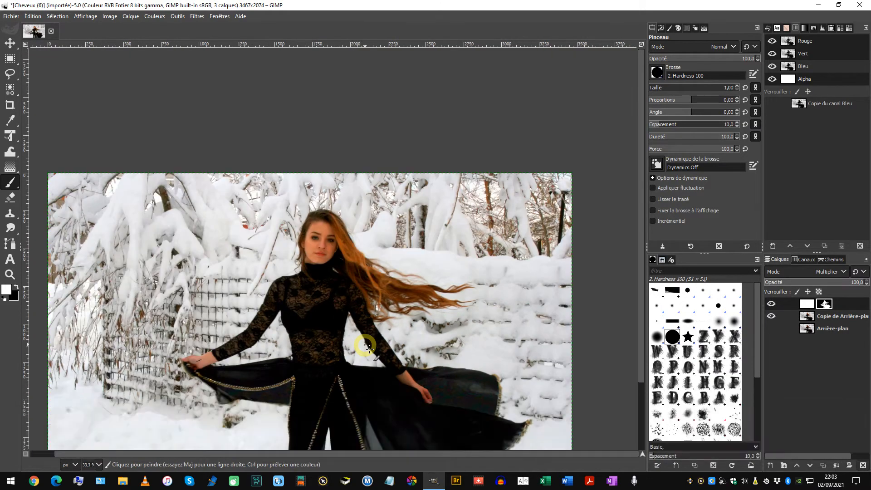
{"action": "key", "text": "ctrl+alt+c"}
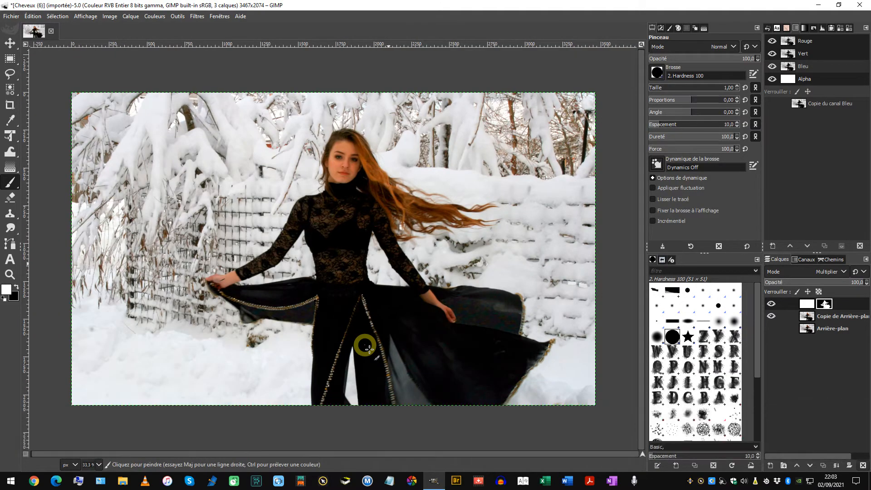
{"action": "left_click", "coordinate": [772, 317]}
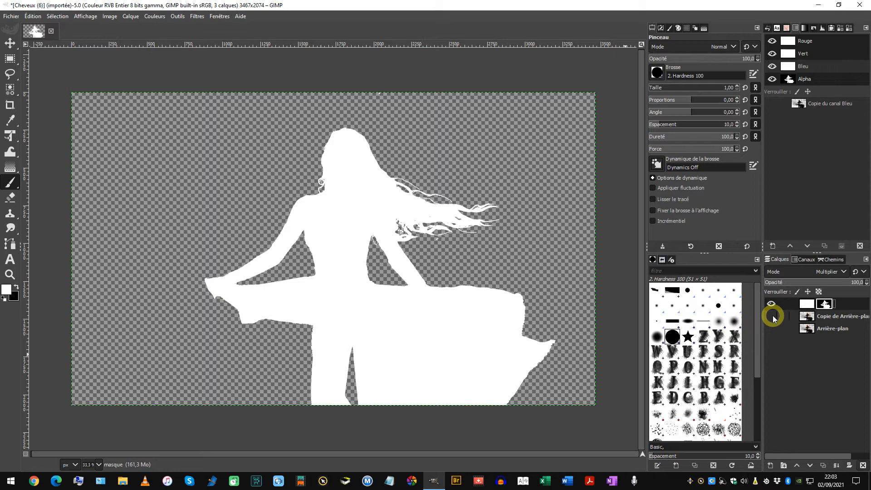
{"action": "left_click", "coordinate": [772, 315]}
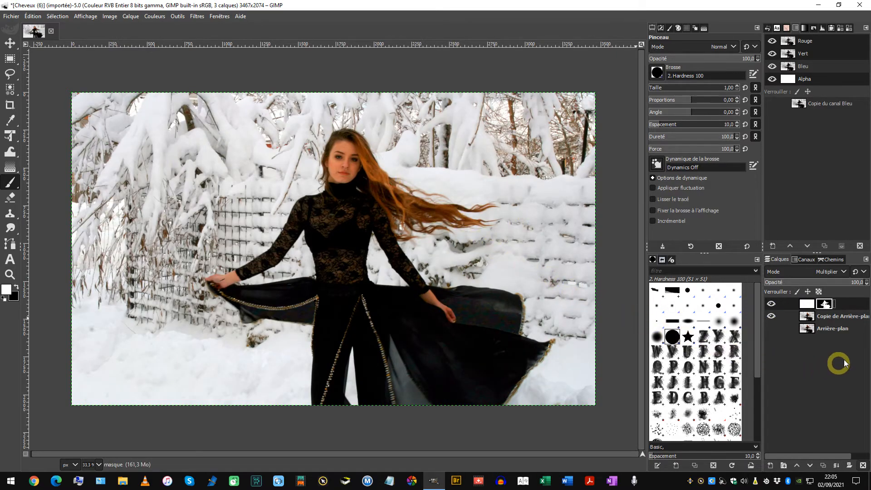
{"action": "right_click", "coordinate": [827, 305]}
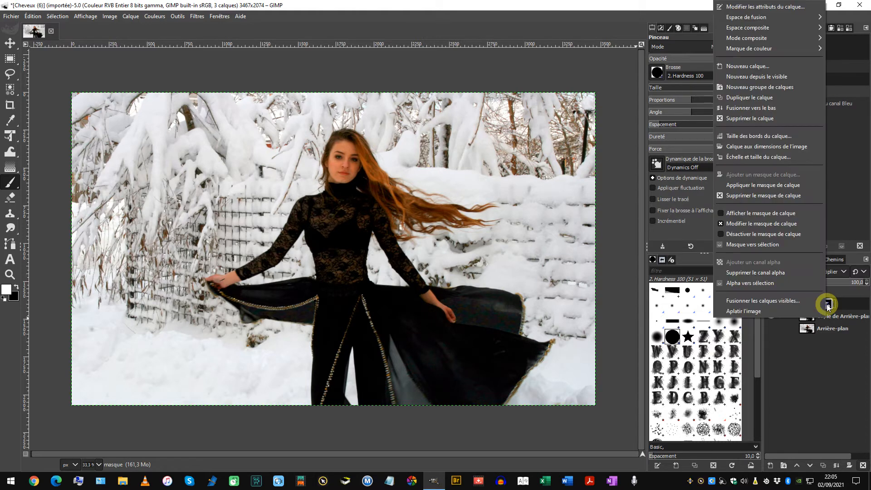
{"action": "left_click", "coordinate": [771, 186]}
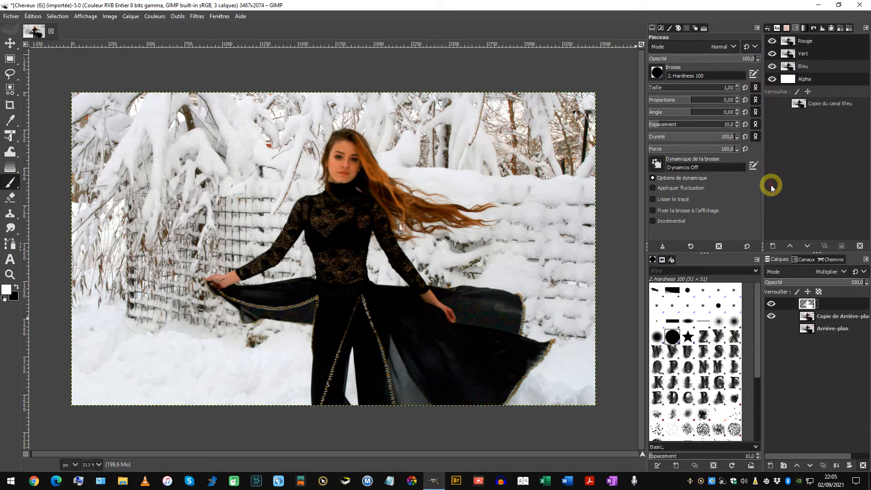
- Add a black (full transparency) layer mask to the background copy layer
{"action": "right_click", "coordinate": [827, 319]}
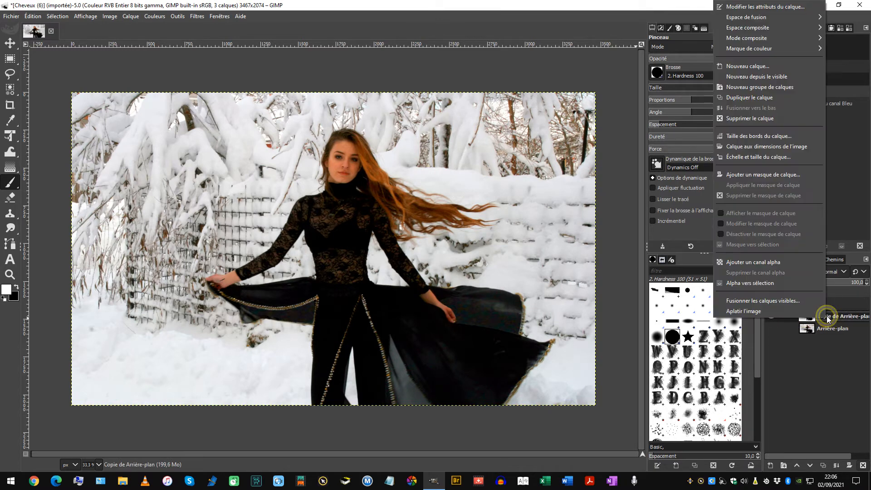
{"action": "left_click", "coordinate": [761, 175]}
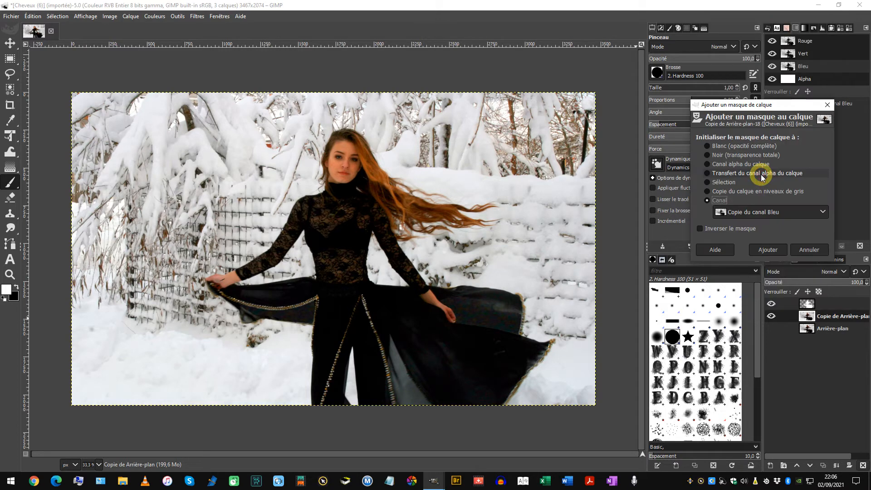
{"action": "left_click", "coordinate": [708, 156]}
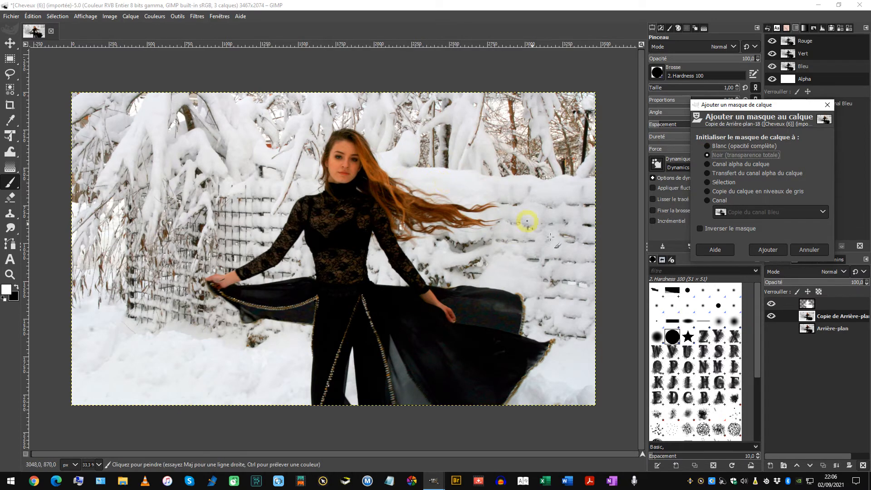
{"action": "left_click", "coordinate": [773, 249]}
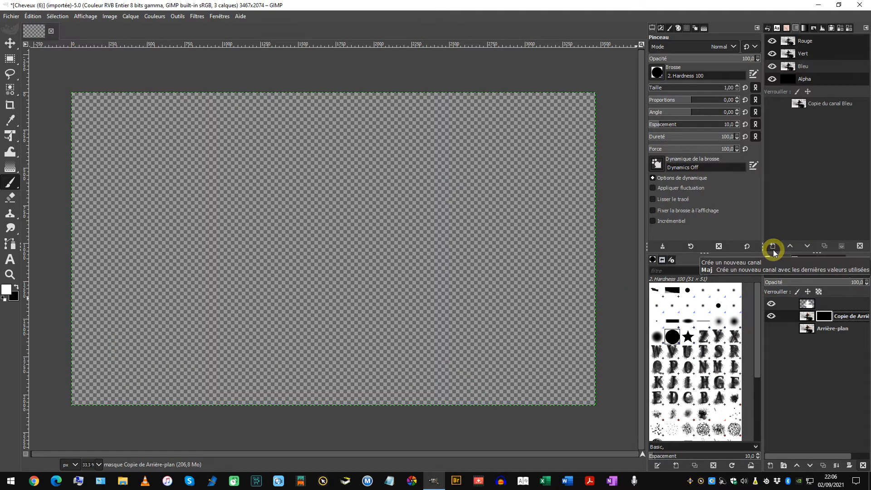
- Copy the top white silhouette layer into the background copy's mask, anchor the floating selection, and hide the silhouette layer
{"action": "left_click", "coordinate": [808, 305]}
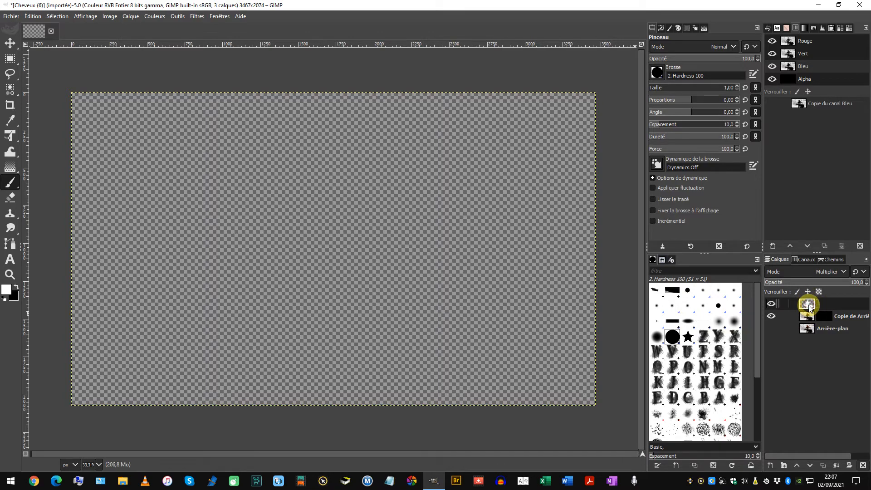
{"action": "key", "text": "ctrl+c"}
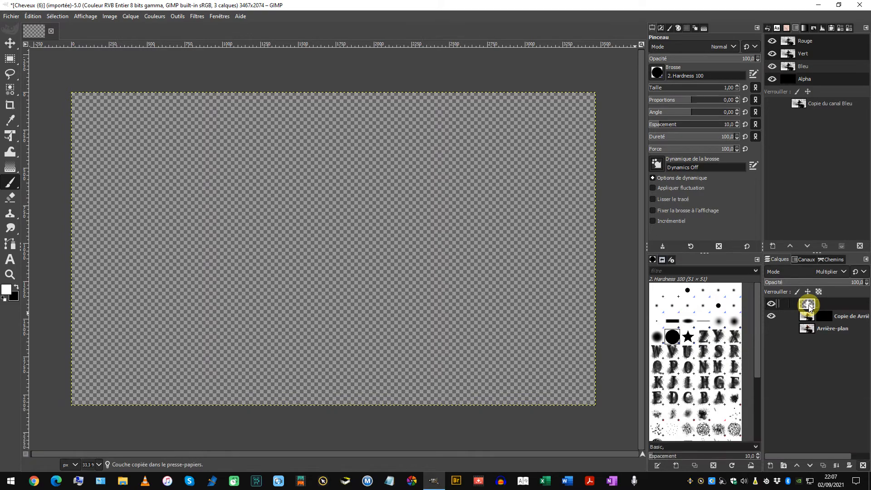
{"action": "left_click", "coordinate": [829, 318]}
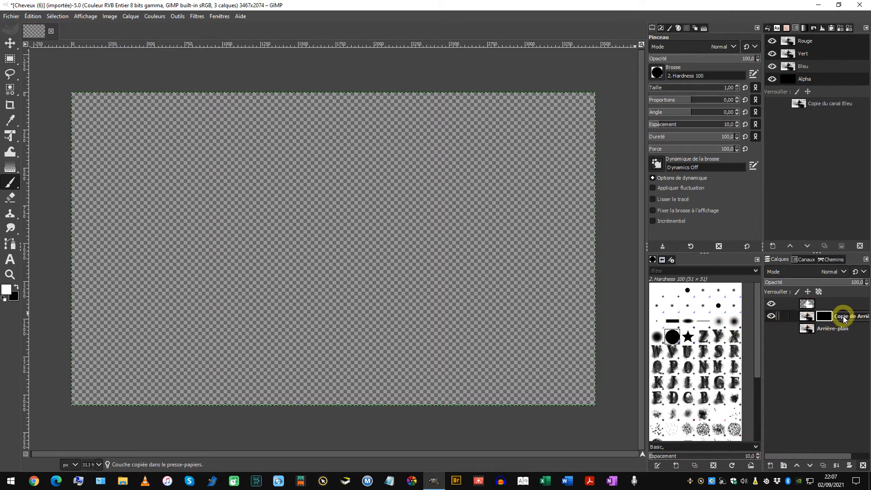
{"action": "key", "text": "ctrl+v"}
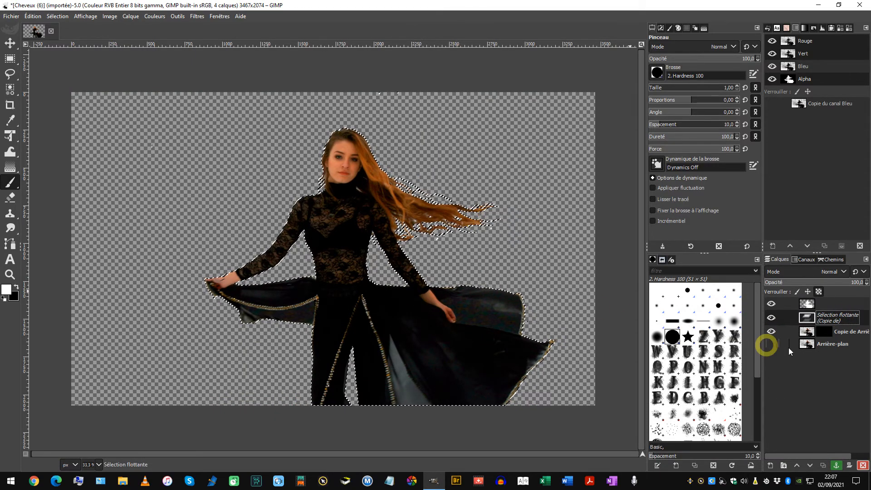
{"action": "right_click", "coordinate": [839, 316]}
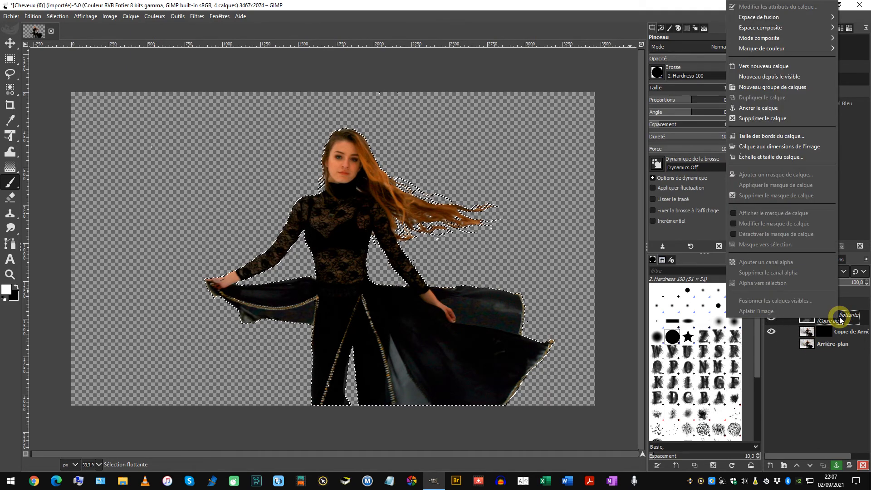
{"action": "left_click", "coordinate": [750, 109]}
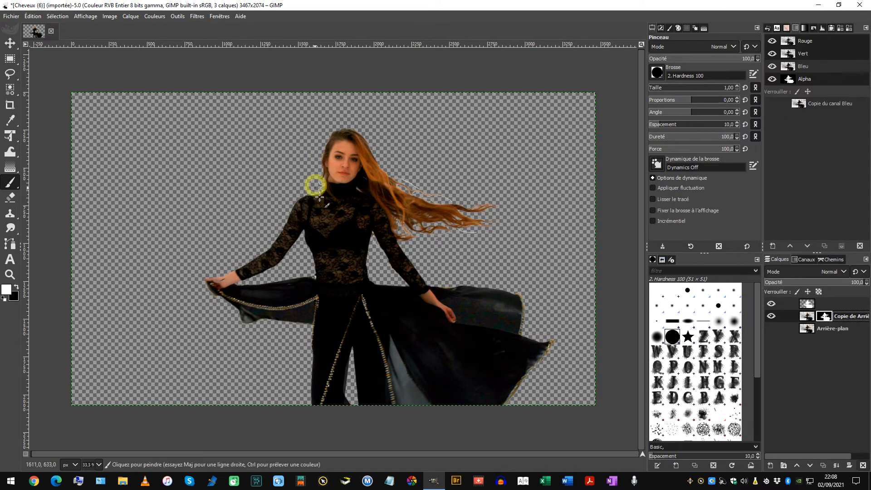
{"action": "left_click", "coordinate": [772, 305]}
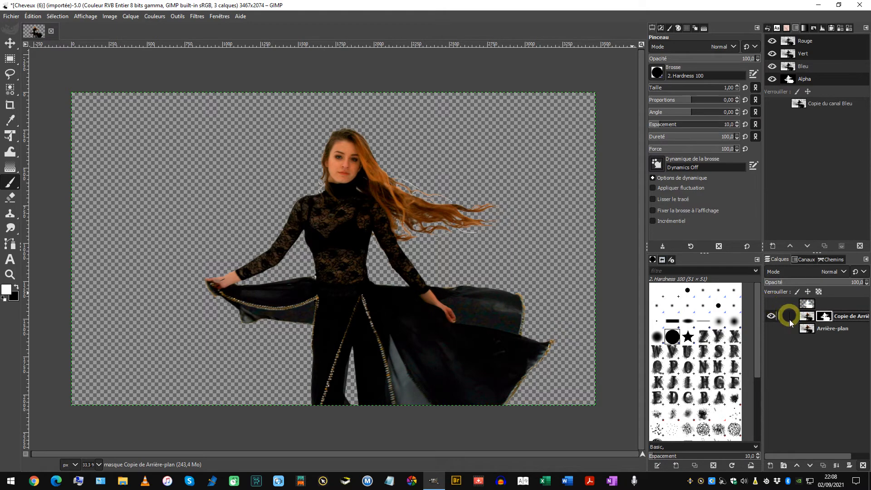
- Compare the cutout with the original photo by toggling the background layer, checking the hair strands and body contours up close
{"action": "left_click", "coordinate": [772, 328]}
{"action": "left_click", "coordinate": [772, 329]}
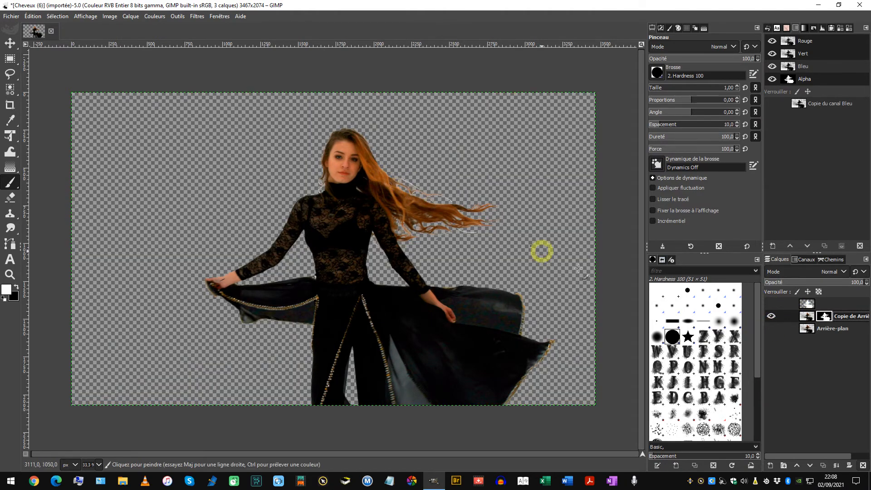
{"action": "left_click", "coordinate": [772, 328]}
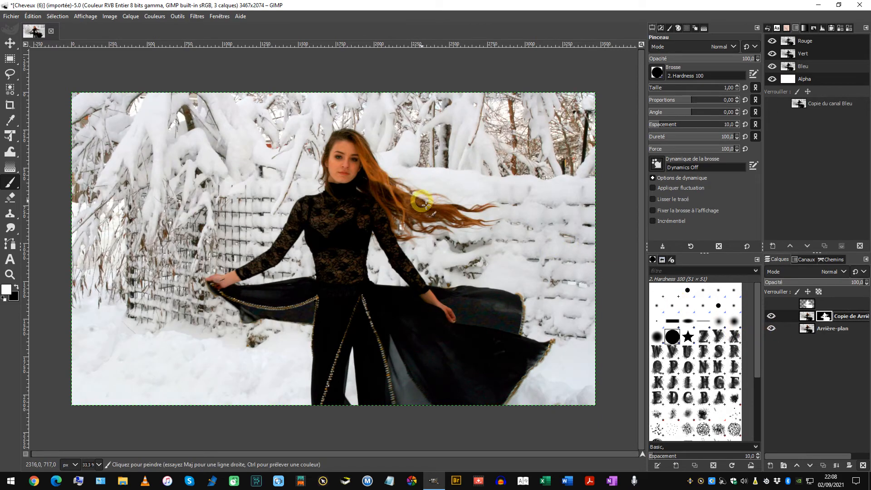
{"action": "scroll", "coordinate": [425, 199], "scroll_direction": "up", "scroll_amount": 1}
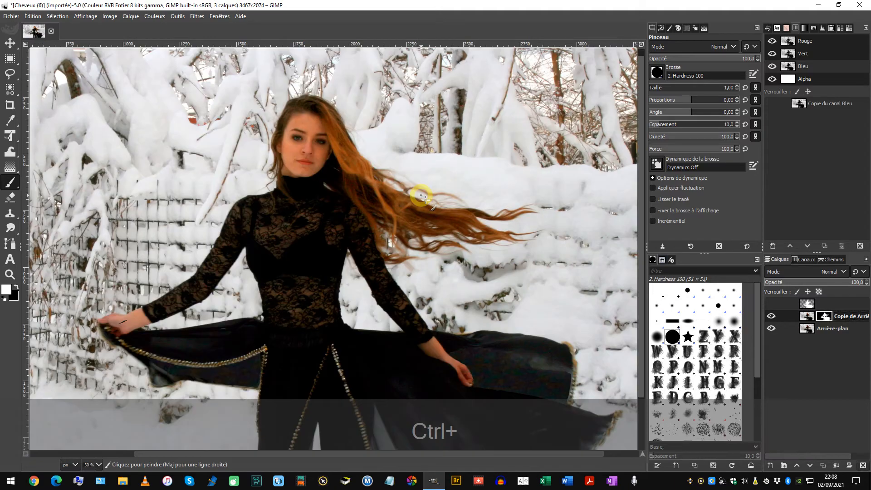
{"action": "scroll", "coordinate": [426, 199], "scroll_direction": "up", "scroll_amount": 1}
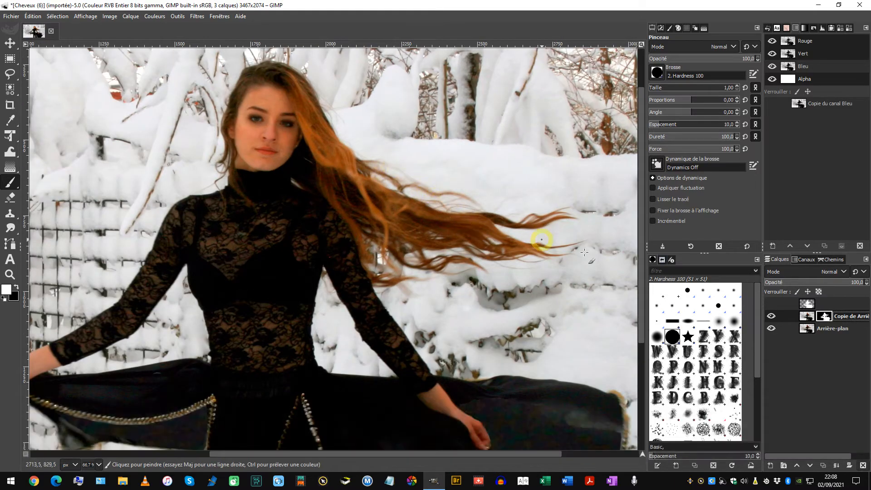
{"action": "left_click", "coordinate": [772, 328]}
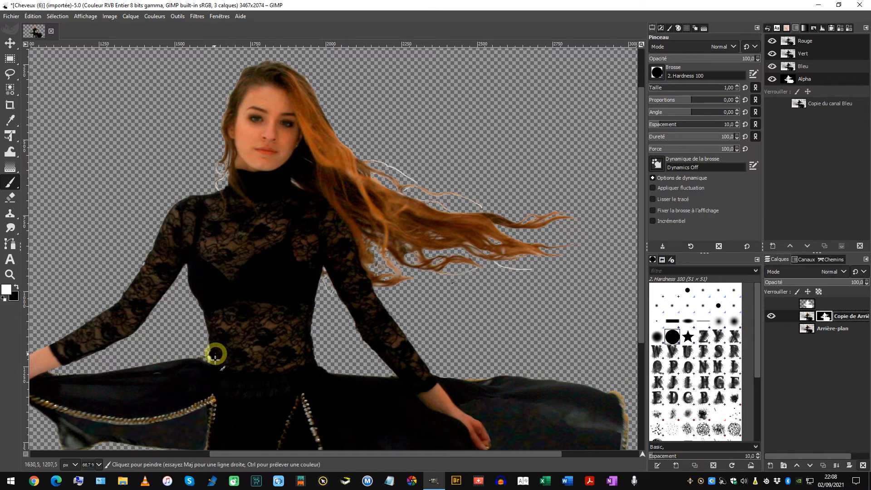
{"action": "left_click", "coordinate": [772, 329]}
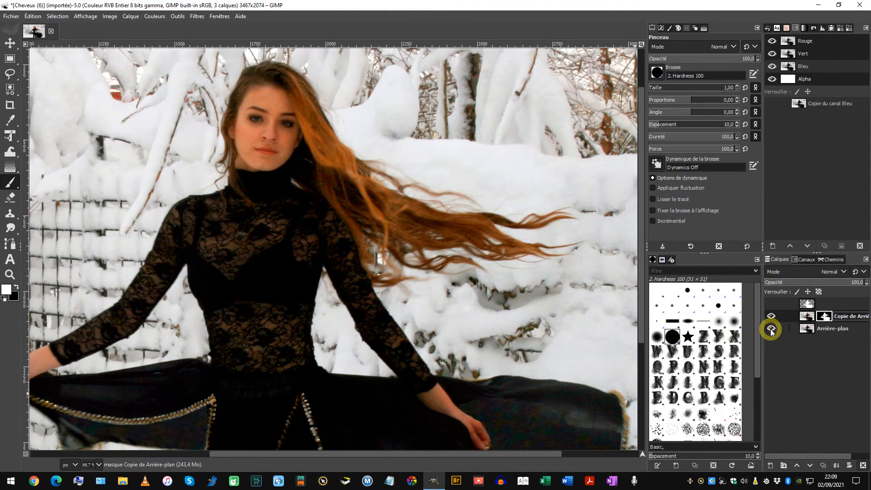
{"action": "left_click", "coordinate": [771, 329]}
{"action": "left_click", "coordinate": [771, 329]}
- Paint the white remnant between the waist and the skirt black on the background copy's mask using a size 9 brush
{"action": "left_click", "coordinate": [831, 318]}
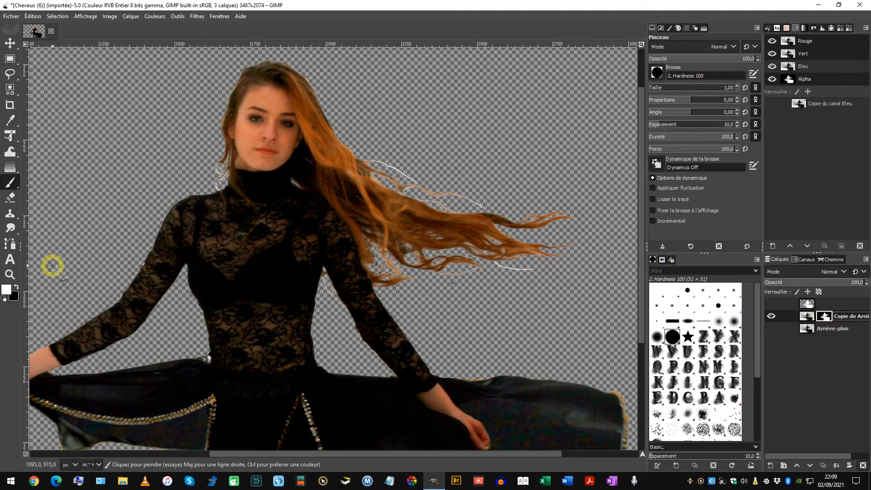
{"action": "key", "text": "x"}
{"action": "scroll", "coordinate": [211, 358], "scroll_direction": "up", "scroll_amount": 3}
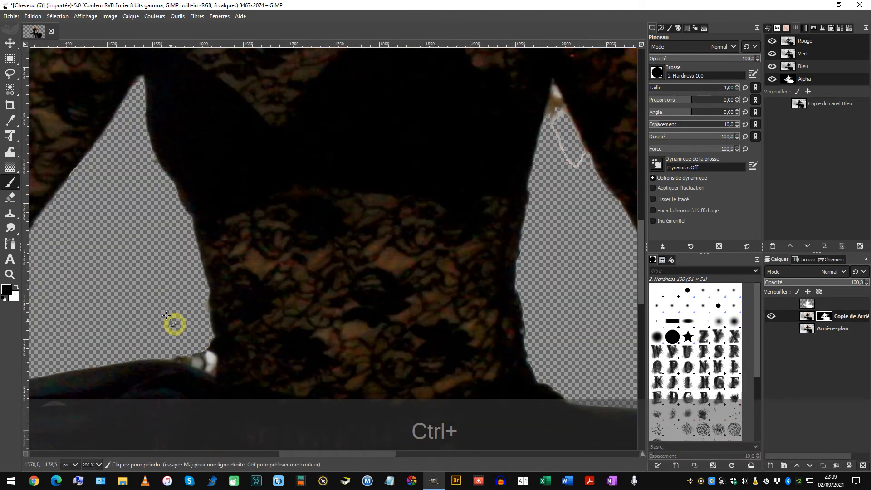
{"action": "mouse_move", "coordinate": [9, 186]}
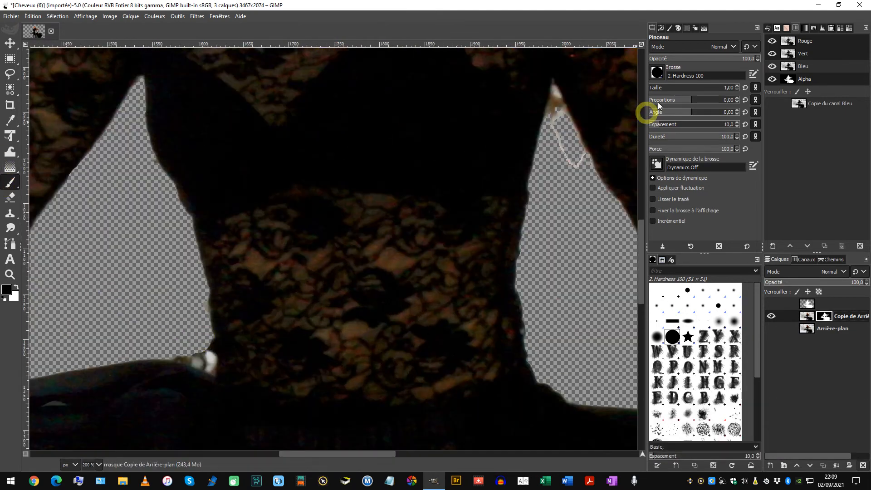
{"action": "left_click", "coordinate": [655, 87]}
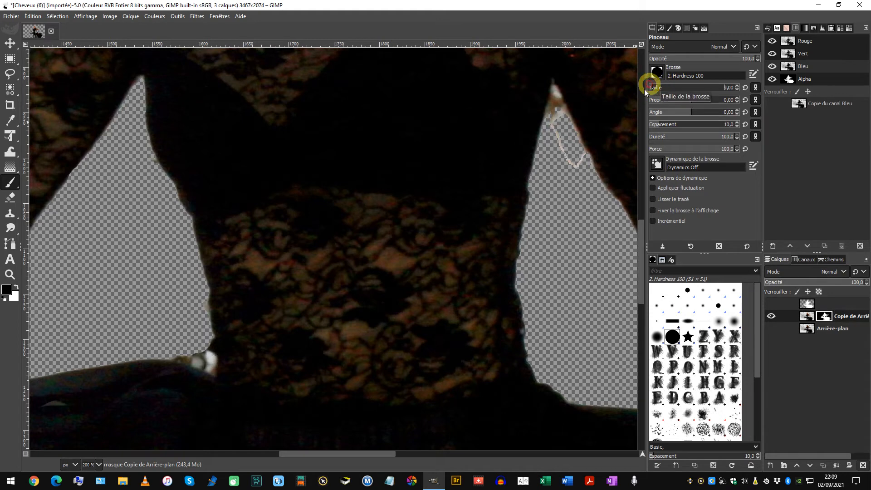
{"action": "mouse_move", "coordinate": [210, 362]}
{"action": "left_mouse_down"}
{"action": "mouse_move", "coordinate": [202, 346]}
{"action": "mouse_move", "coordinate": [208, 362]}
{"action": "mouse_move", "coordinate": [187, 355]}
{"action": "left_mouse_up"}
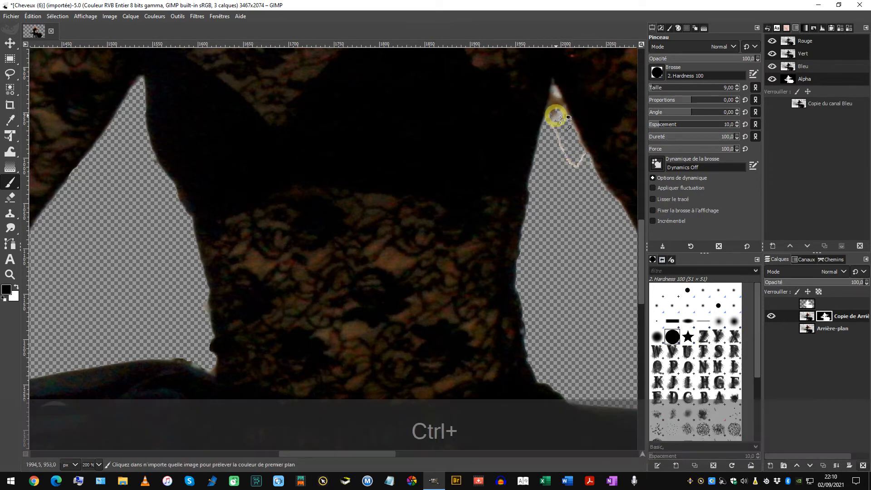
- Apply the layer mask to the background copy layer
{"action": "scroll", "coordinate": [556, 117], "scroll_direction": "down", "scroll_amount": 4, "text": "ctrl"}
{"action": "left_click_drag", "start_coordinate": [542, 117], "coordinate": [347, 205]}
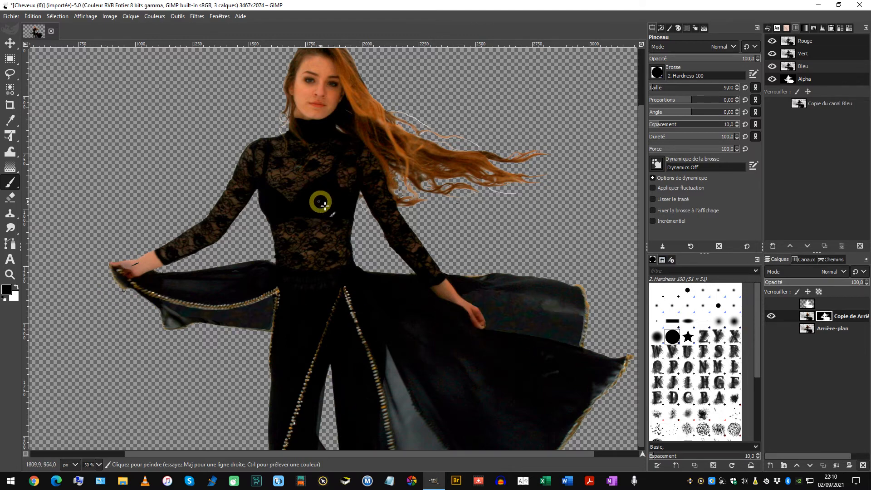
{"action": "left_click_drag", "start_coordinate": [324, 173], "coordinate": [318, 214]}
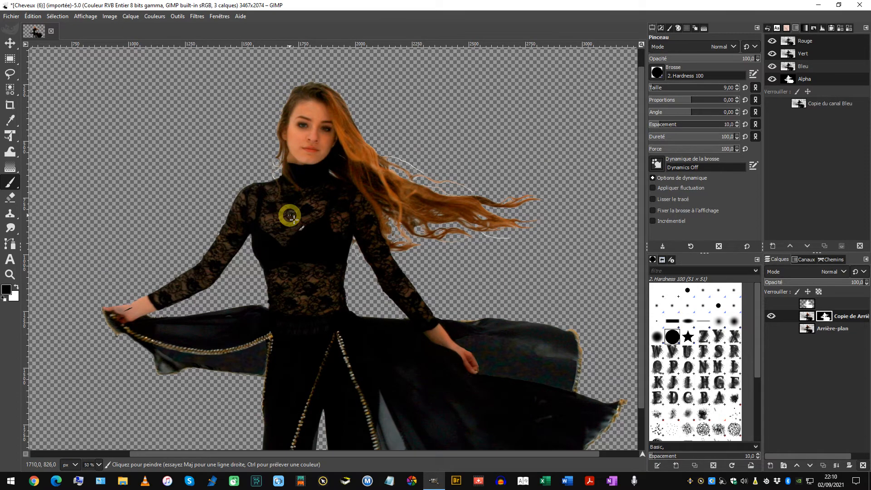
{"action": "right_click", "coordinate": [845, 319]}
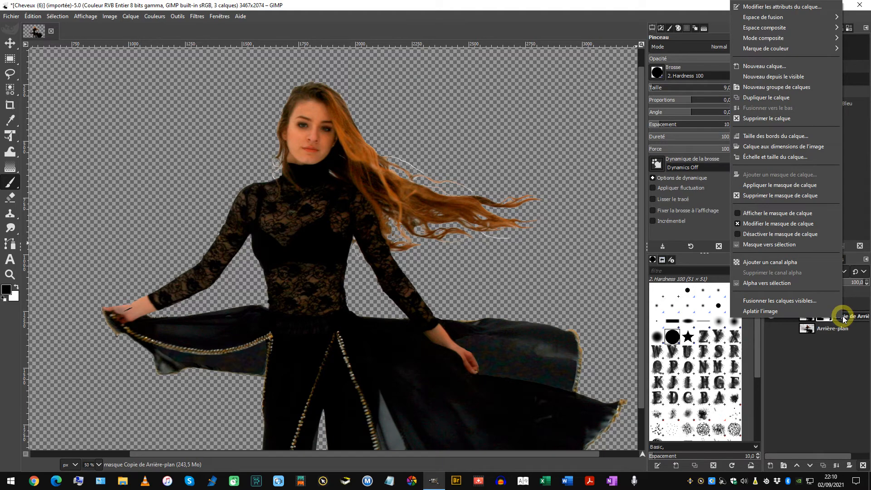
{"action": "left_click", "coordinate": [778, 185]}
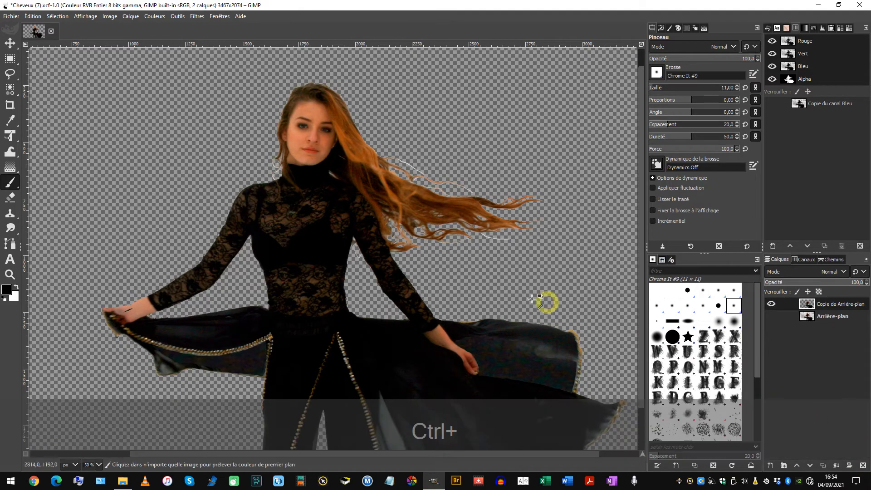
- Set the foreground colour to a light tan sampled from the stray upper hair strand
{"action": "scroll", "coordinate": [437, 209], "scroll_direction": "up", "scroll_amount": 1}
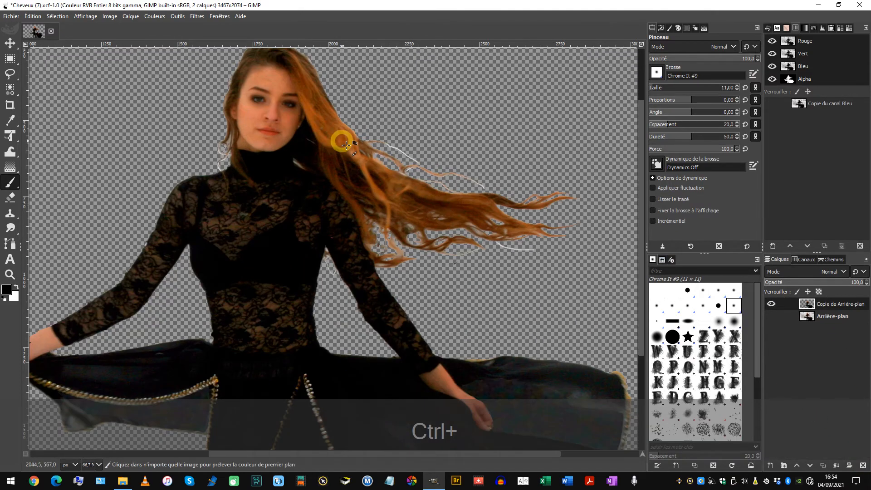
{"action": "scroll", "coordinate": [346, 144], "scroll_direction": "up", "scroll_amount": 1}
{"action": "scroll", "coordinate": [466, 159], "scroll_direction": "up", "scroll_amount": 1}
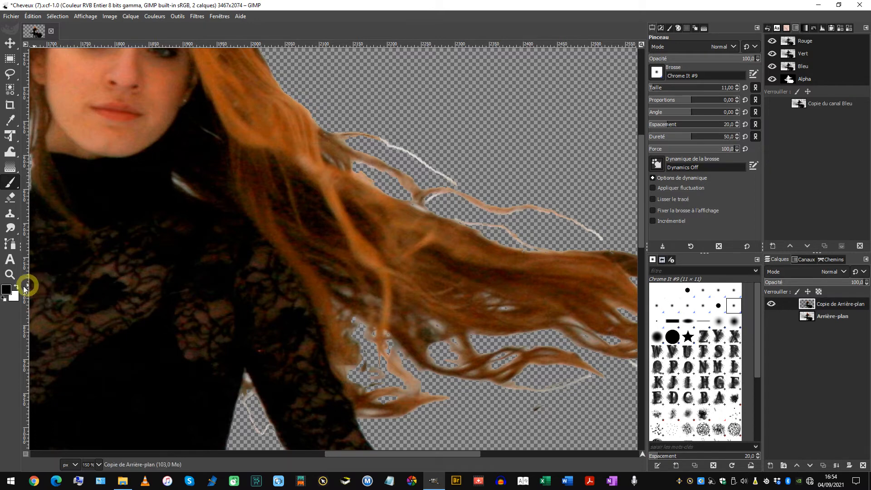
{"action": "left_click", "coordinate": [8, 289]}
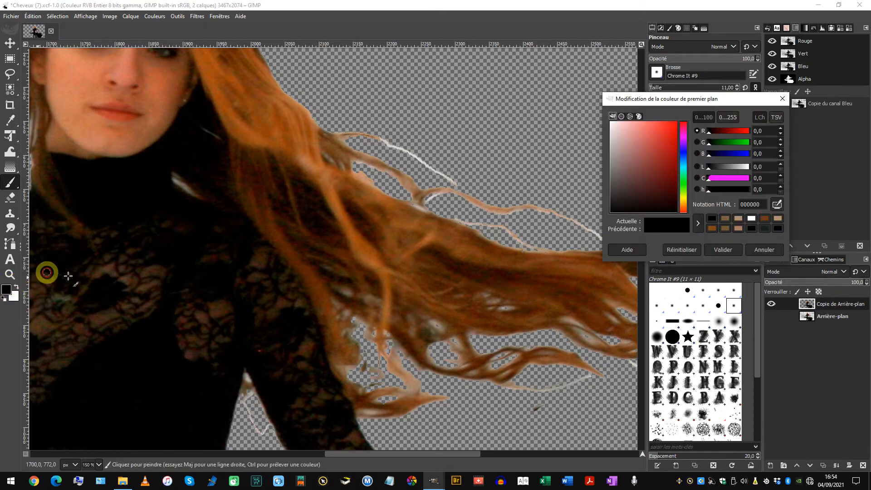
{"action": "left_click", "coordinate": [777, 204]}
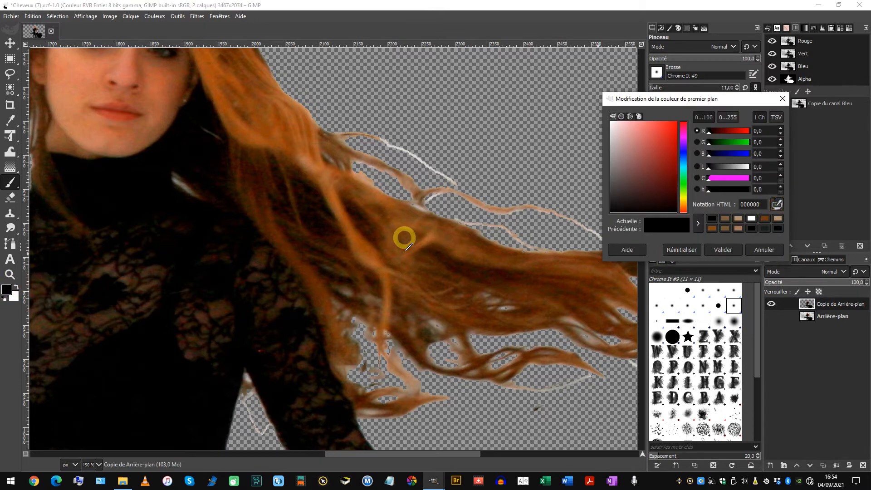
{"action": "left_click", "coordinate": [379, 148]}
{"action": "left_click", "coordinate": [724, 250]}
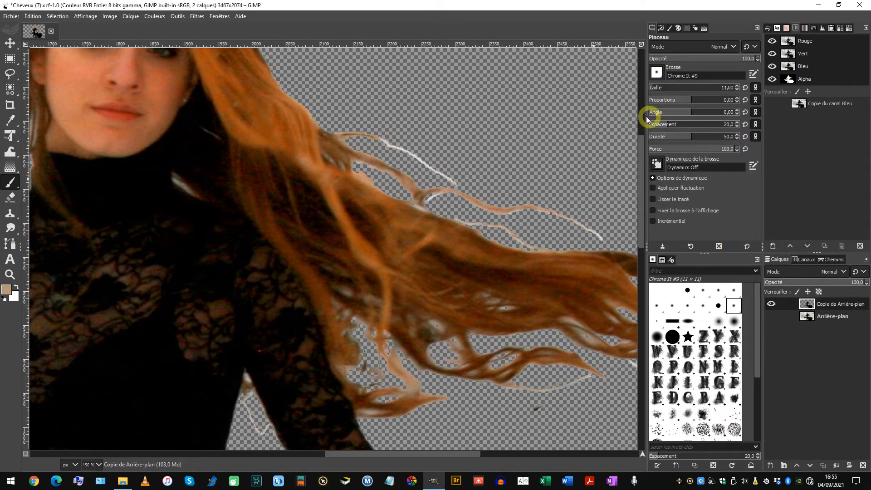
- Recolour the white end of the uppermost stray hair strand with the sampled tan using a size 2 brush
{"action": "left_click", "coordinate": [658, 89]}
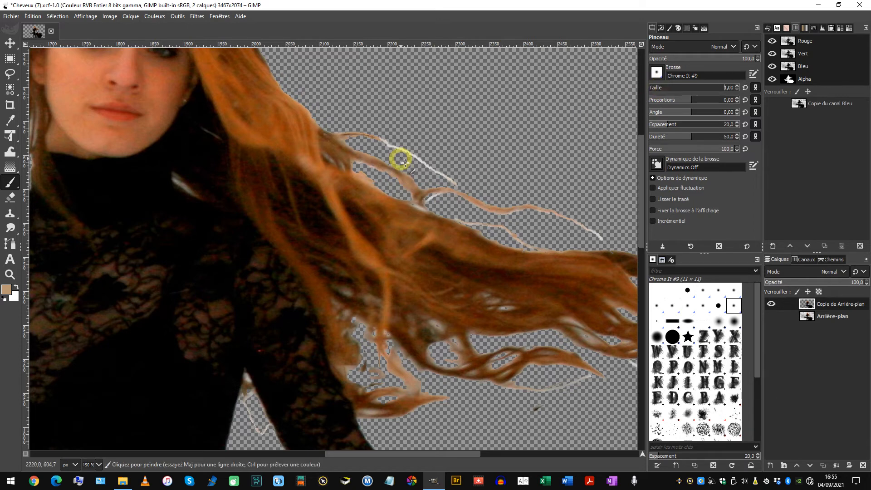
{"action": "scroll", "coordinate": [405, 162], "scroll_direction": "up", "scroll_amount": 2, "text": "ctrl"}
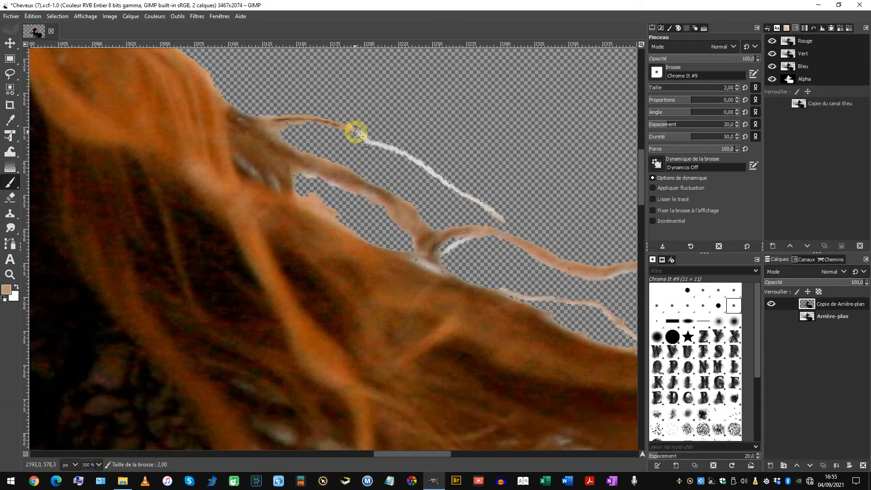
{"action": "left_click", "coordinate": [393, 149]}
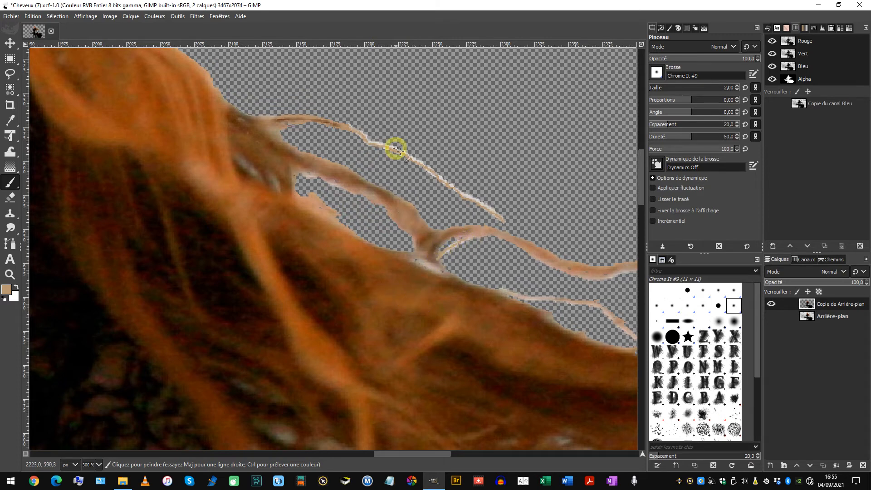
{"action": "left_click_drag", "start_coordinate": [363, 136], "coordinate": [433, 173]}
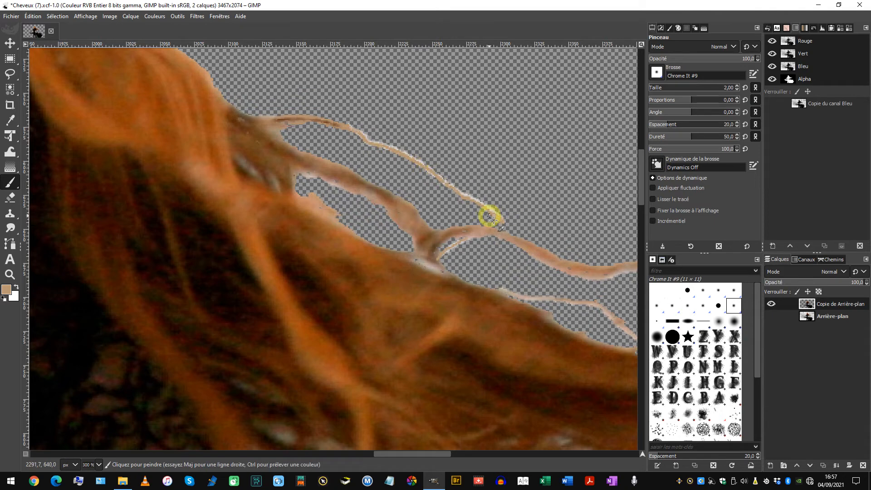
{"action": "mouse_move", "coordinate": [502, 222]}
{"action": "left_mouse_down"}
{"action": "mouse_move", "coordinate": [374, 147]}
{"action": "mouse_move", "coordinate": [421, 166]}
{"action": "mouse_move", "coordinate": [482, 216]}
{"action": "mouse_move", "coordinate": [468, 197]}
{"action": "mouse_move", "coordinate": [502, 220]}
{"action": "mouse_move", "coordinate": [415, 159]}
{"action": "mouse_move", "coordinate": [344, 131]}
{"action": "left_mouse_up"}
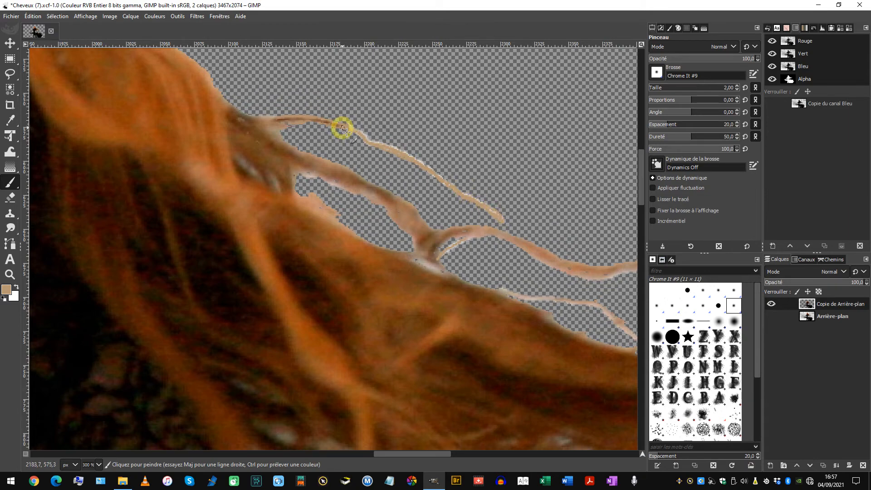
- Recolour the pale outer edge of the hair curl beside the neck with the current tan using the size 2 brush
{"action": "scroll", "coordinate": [424, 253], "scroll_direction": "left", "scroll_amount": 5}
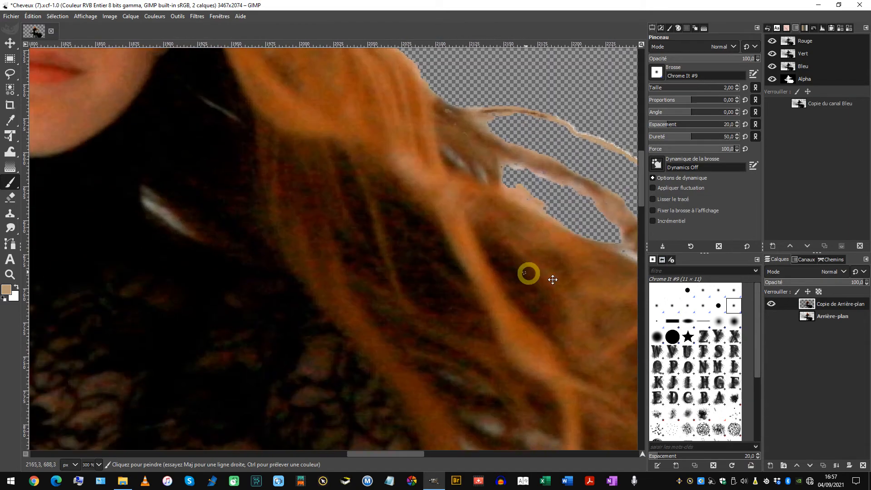
{"action": "scroll", "coordinate": [486, 334], "scroll_direction": "left", "scroll_amount": 5}
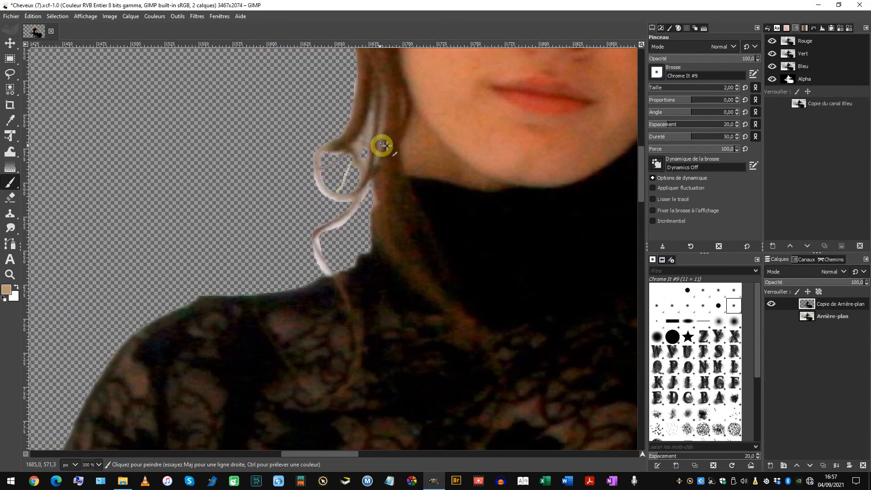
{"action": "mouse_move", "coordinate": [328, 155]}
{"action": "left_mouse_down"}
{"action": "mouse_move", "coordinate": [319, 156]}
{"action": "mouse_move", "coordinate": [319, 175]}
{"action": "mouse_move", "coordinate": [341, 194]}
{"action": "mouse_move", "coordinate": [365, 188]}
{"action": "left_mouse_up"}
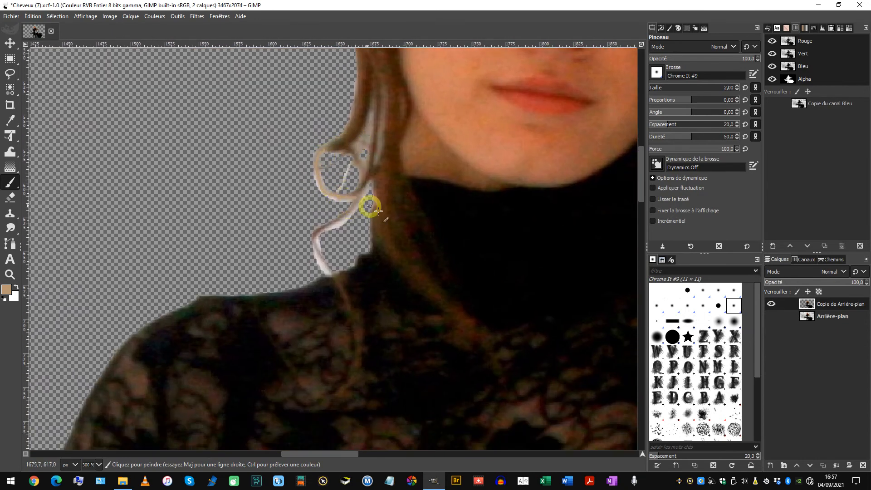
- Recolour the white curl and the wavy strand beside the neck with dark brown 6a4e2e sampled from the nearby hair
{"action": "left_click", "coordinate": [8, 287]}
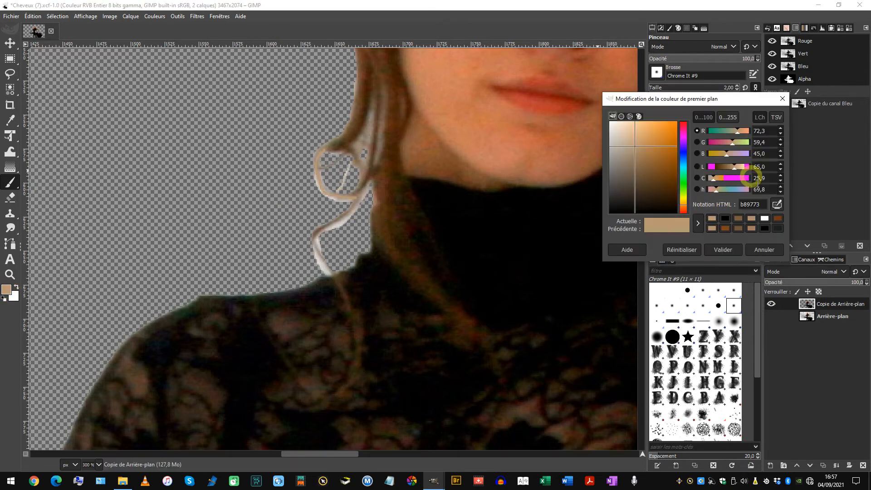
{"action": "left_click", "coordinate": [777, 205]}
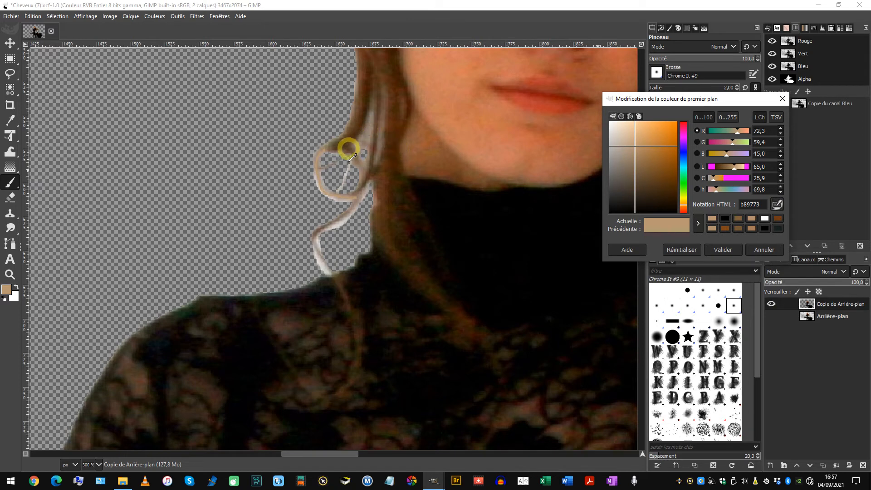
{"action": "left_click", "coordinate": [357, 147]}
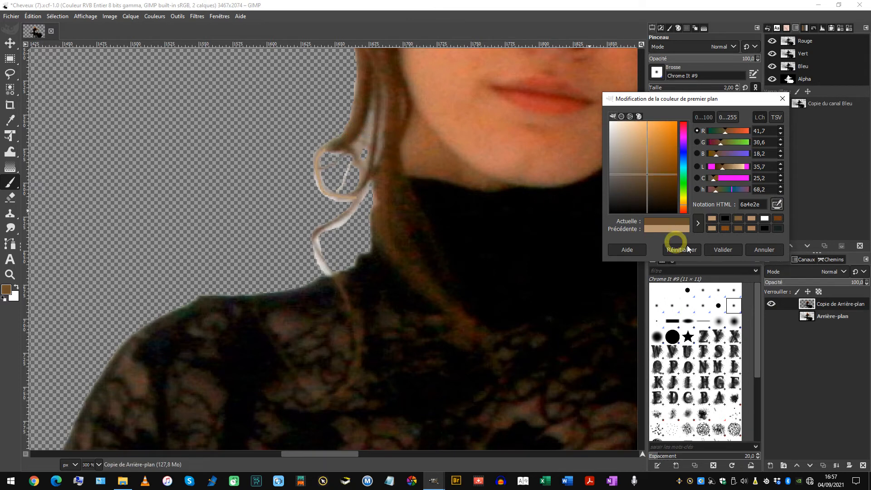
{"action": "left_click", "coordinate": [723, 249]}
{"action": "mouse_move", "coordinate": [323, 157]}
{"action": "left_mouse_down"}
{"action": "mouse_move", "coordinate": [315, 175]}
{"action": "mouse_move", "coordinate": [334, 195]}
{"action": "mouse_move", "coordinate": [356, 199]}
{"action": "left_mouse_up"}
{"action": "mouse_move", "coordinate": [326, 151]}
{"action": "left_mouse_down"}
{"action": "mouse_move", "coordinate": [315, 172]}
{"action": "mouse_move", "coordinate": [331, 195]}
{"action": "mouse_move", "coordinate": [356, 199]}
{"action": "left_mouse_up"}
{"action": "mouse_move", "coordinate": [326, 150]}
{"action": "left_mouse_down"}
{"action": "mouse_move", "coordinate": [317, 169]}
{"action": "mouse_move", "coordinate": [330, 189]}
{"action": "mouse_move", "coordinate": [357, 198]}
{"action": "left_mouse_up"}
{"action": "mouse_move", "coordinate": [353, 164]}
{"action": "left_mouse_down"}
{"action": "mouse_move", "coordinate": [334, 175]}
{"action": "mouse_move", "coordinate": [334, 194]}
{"action": "left_mouse_up"}
{"action": "mouse_move", "coordinate": [342, 152]}
{"action": "left_mouse_down"}
{"action": "mouse_move", "coordinate": [336, 168]}
{"action": "mouse_move", "coordinate": [317, 169]}
{"action": "left_mouse_up"}
{"action": "left_click_drag", "start_coordinate": [370, 185], "coordinate": [328, 233]}
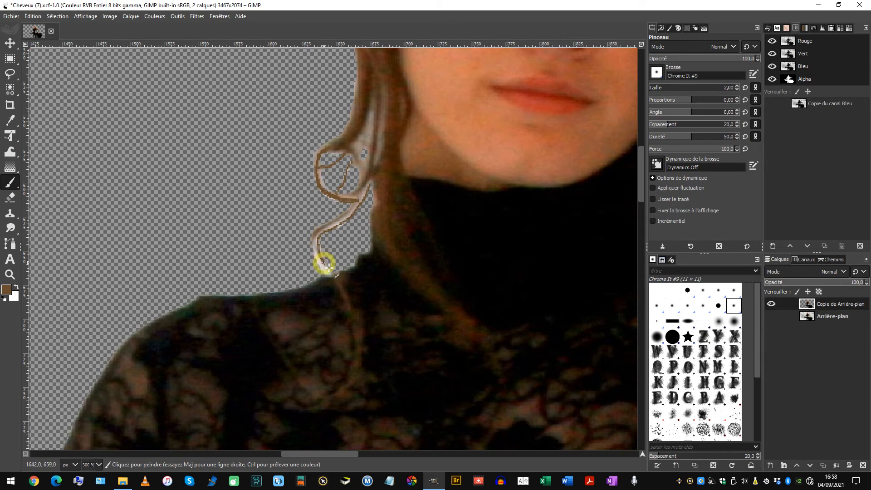
{"action": "mouse_move", "coordinate": [325, 235]}
{"action": "left_mouse_down"}
{"action": "mouse_move", "coordinate": [312, 253]}
{"action": "mouse_move", "coordinate": [327, 272]}
{"action": "left_mouse_up"}
- Repaint the curl and the wavy strand beside the neck with grey-brown 8e7a61 sampled from the adjacent hair
{"action": "left_click", "coordinate": [5, 292]}
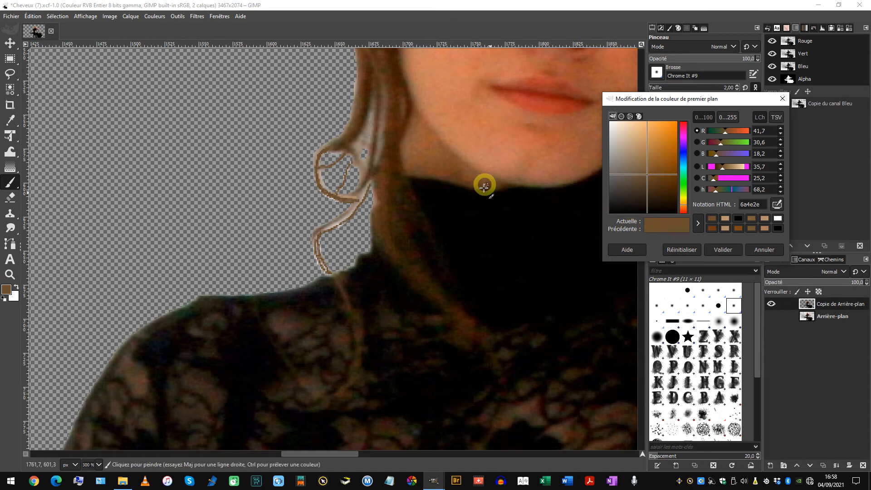
{"action": "left_click", "coordinate": [777, 204]}
{"action": "left_click", "coordinate": [361, 169]}
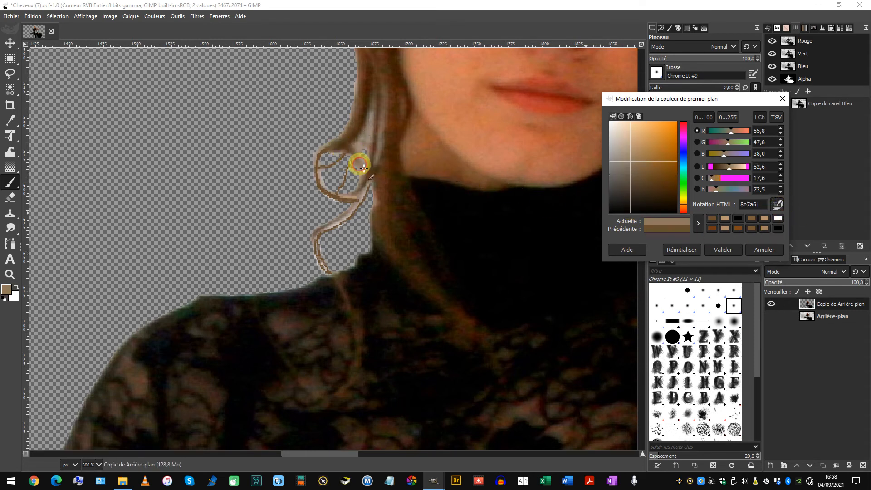
{"action": "left_click", "coordinate": [724, 250]}
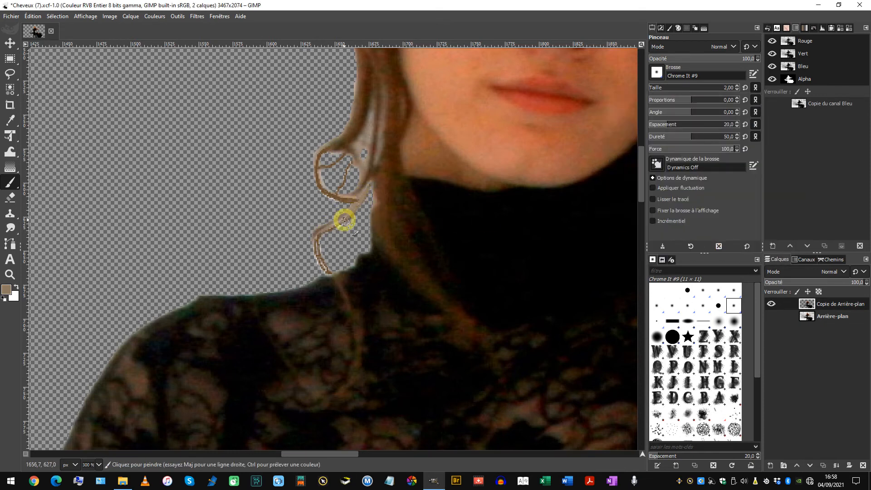
{"action": "mouse_move", "coordinate": [342, 225]}
{"action": "left_mouse_down"}
{"action": "mouse_move", "coordinate": [323, 232]}
{"action": "mouse_move", "coordinate": [319, 261]}
{"action": "mouse_move", "coordinate": [337, 282]}
{"action": "left_mouse_up"}
{"action": "mouse_move", "coordinate": [339, 147]}
{"action": "left_mouse_down"}
{"action": "mouse_move", "coordinate": [311, 174]}
{"action": "mouse_move", "coordinate": [321, 159]}
{"action": "mouse_move", "coordinate": [335, 196]}
{"action": "mouse_move", "coordinate": [341, 170]}
{"action": "mouse_move", "coordinate": [327, 157]}
{"action": "left_mouse_up"}
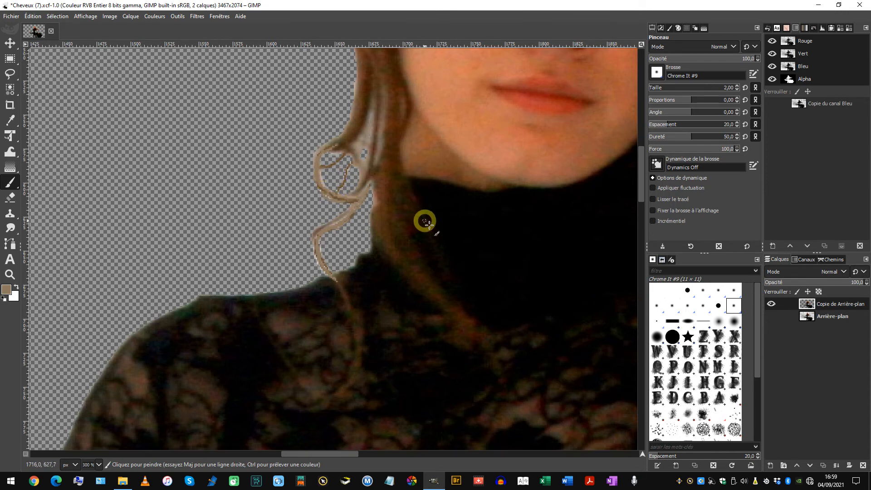
{"action": "left_click_drag", "start_coordinate": [318, 261], "coordinate": [339, 257]}
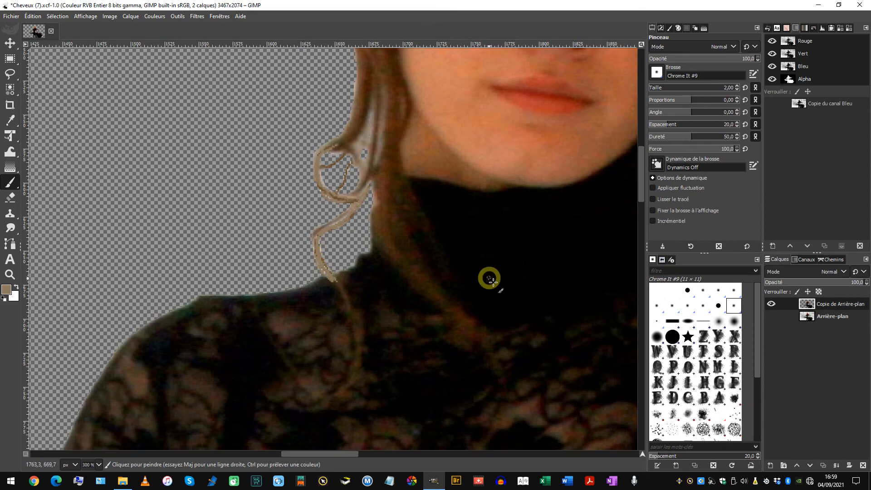
- Recolour the white stretches of the loose strands above and below the flowing hair with the same grey-brown
{"action": "scroll", "coordinate": [487, 275], "scroll_direction": "up", "scroll_amount": 1}
{"action": "scroll", "coordinate": [487, 275], "scroll_direction": "down", "scroll_amount": 3}
{"action": "left_click_drag", "start_coordinate": [505, 272], "coordinate": [8, 145]}
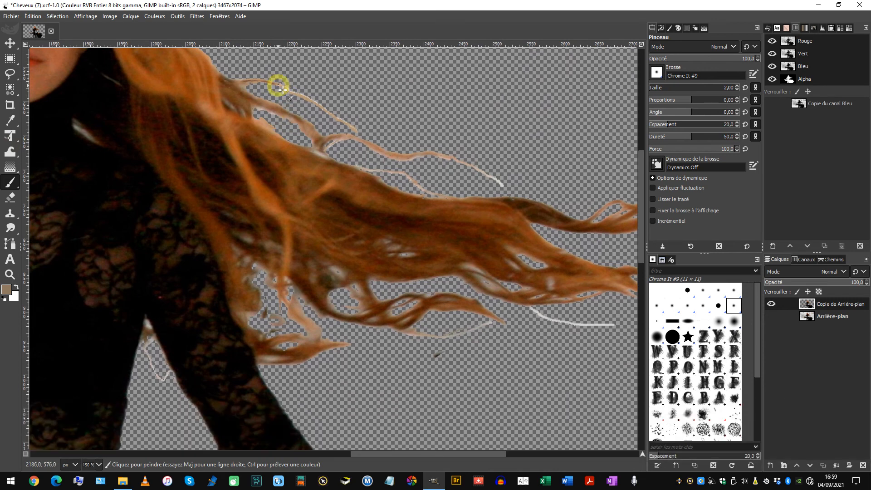
{"action": "mouse_move", "coordinate": [287, 92]}
{"action": "left_mouse_down"}
{"action": "mouse_move", "coordinate": [341, 121]}
{"action": "mouse_move", "coordinate": [333, 137]}
{"action": "mouse_move", "coordinate": [349, 131]}
{"action": "mouse_move", "coordinate": [341, 124]}
{"action": "mouse_move", "coordinate": [361, 135]}
{"action": "left_mouse_up"}
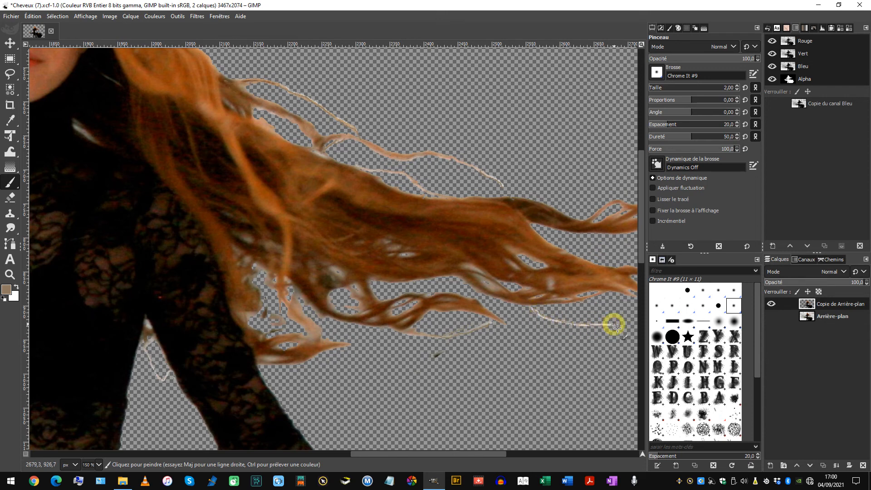
{"action": "mouse_move", "coordinate": [574, 329]}
{"action": "left_mouse_down"}
{"action": "mouse_move", "coordinate": [615, 331]}
{"action": "mouse_move", "coordinate": [552, 322]}
{"action": "mouse_move", "coordinate": [533, 309]}
{"action": "mouse_move", "coordinate": [597, 330]}
{"action": "left_mouse_up"}
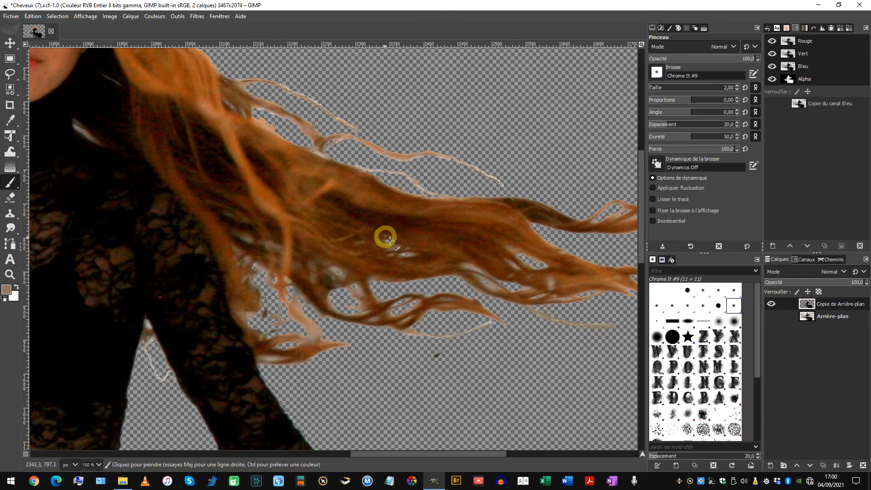
- Erase the background residue in the gap between the sleeve and the lower hair locks with the eraser hardness at 100
{"action": "left_click", "coordinate": [10, 197]}
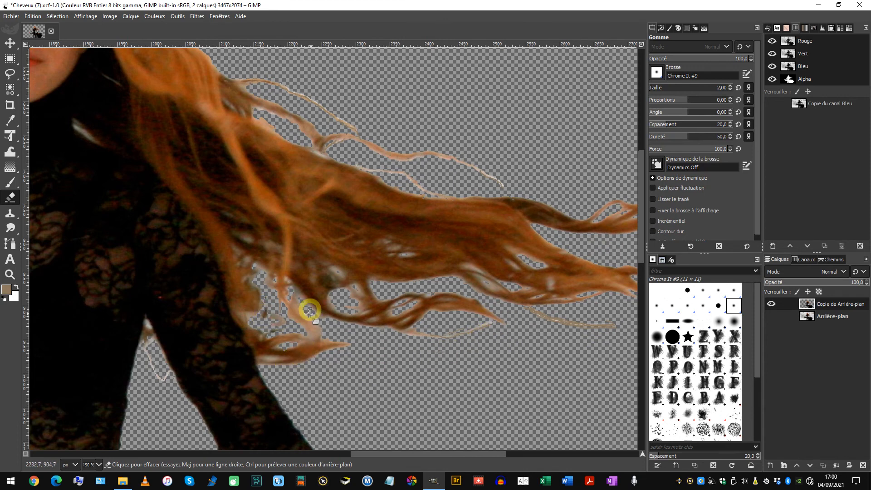
{"action": "left_click", "coordinate": [772, 316]}
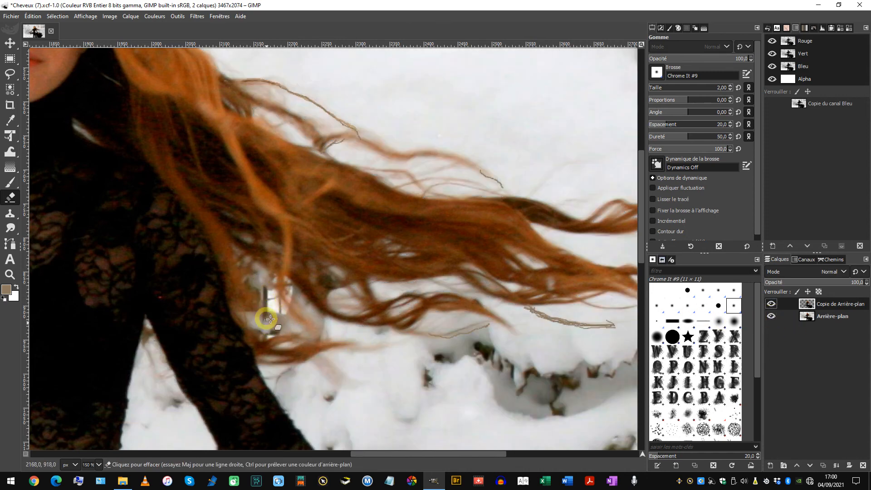
{"action": "left_click", "coordinate": [771, 316]}
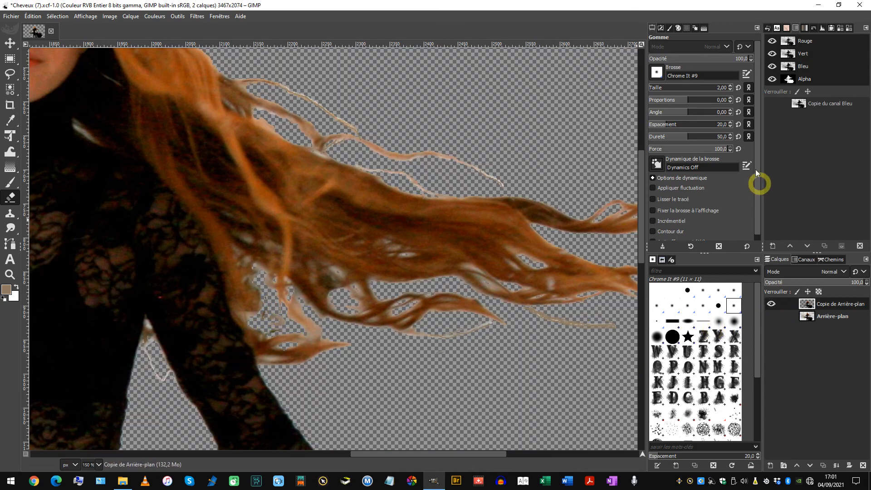
{"action": "left_click_drag", "start_coordinate": [689, 136], "coordinate": [718, 142]}
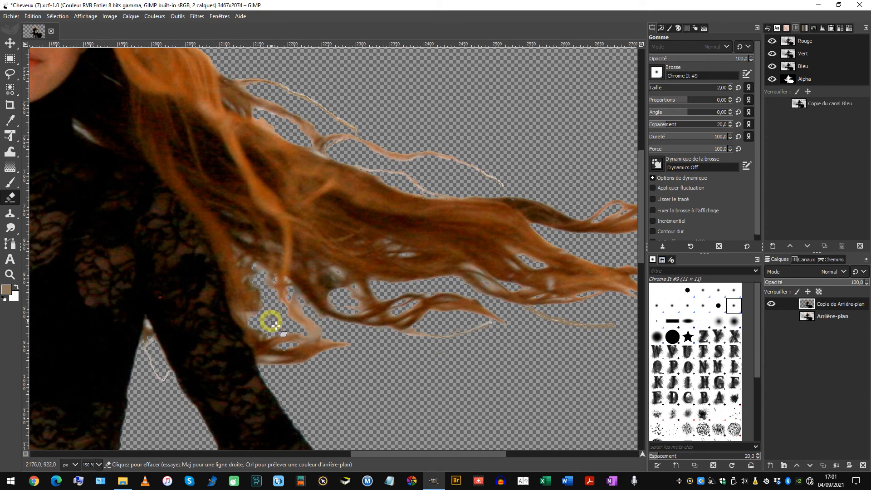
- Recolour the thin white strand hanging below the armpit with the grey-brown using the size 2 brush
{"action": "left_click_drag", "start_coordinate": [221, 349], "coordinate": [455, 208]}
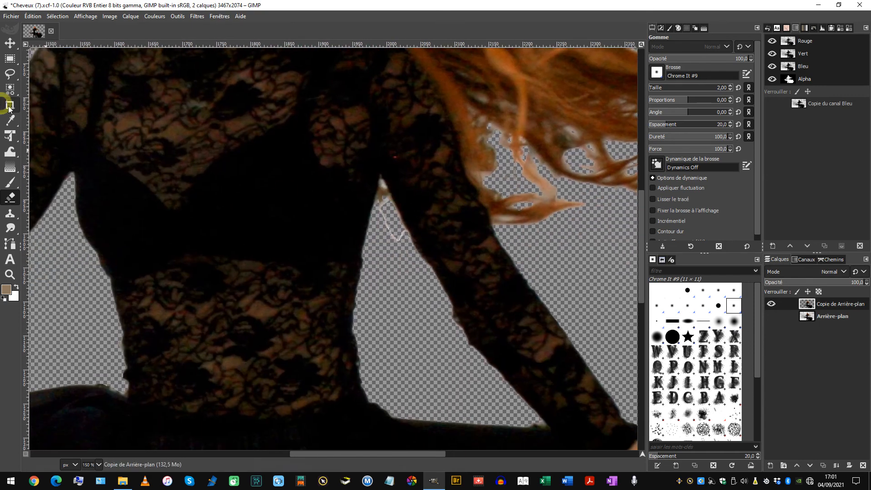
{"action": "left_click", "coordinate": [10, 183]}
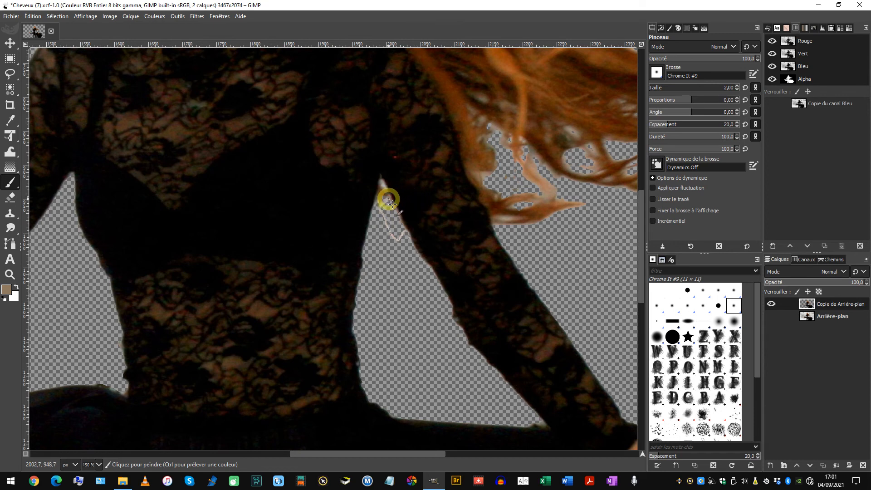
{"action": "mouse_move", "coordinate": [386, 219]}
{"action": "left_mouse_down"}
{"action": "mouse_move", "coordinate": [397, 241]}
{"action": "mouse_move", "coordinate": [406, 233]}
{"action": "left_mouse_up"}
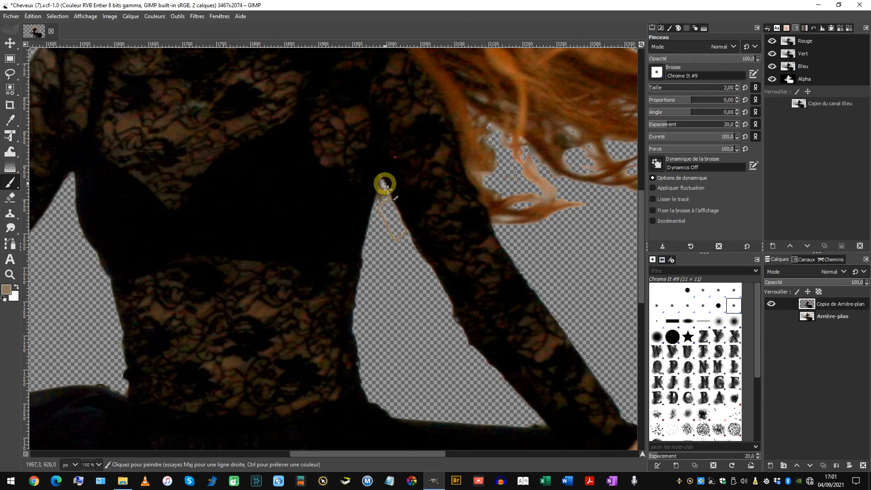
- Erase the white remnant at the armpit above the thin recoloured strand
{"action": "left_click", "coordinate": [10, 197]}
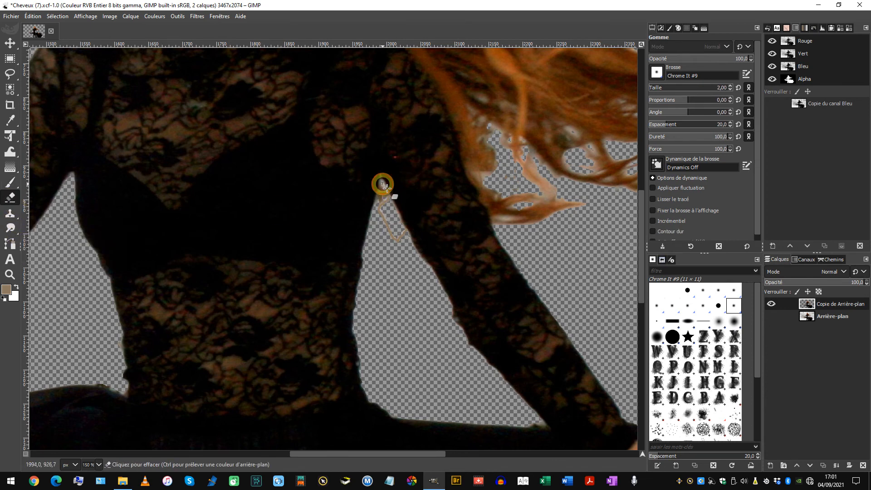
{"action": "left_click_drag", "start_coordinate": [385, 188], "coordinate": [387, 190]}
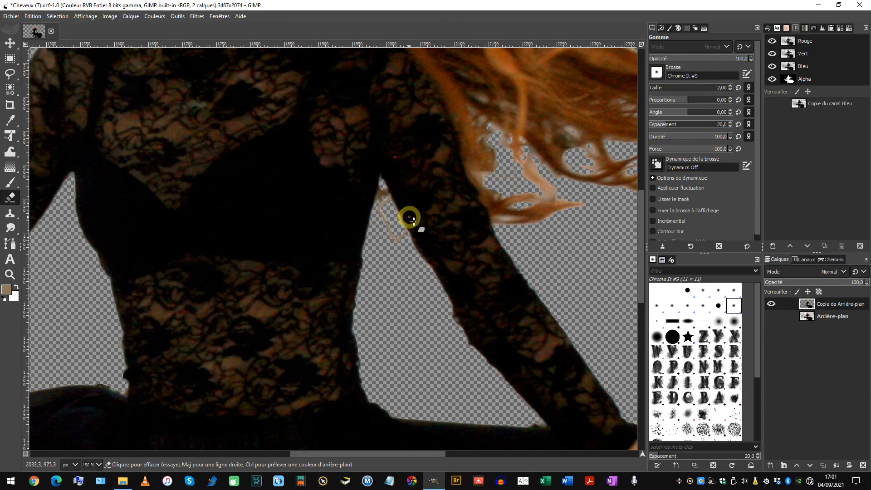
- Show the Arrière-plan layer beneath the whole cut-out to compare the woman with the original photo
{"action": "scroll", "coordinate": [418, 214], "scroll_direction": "down", "scroll_amount": 4, "text": "ctrl"}
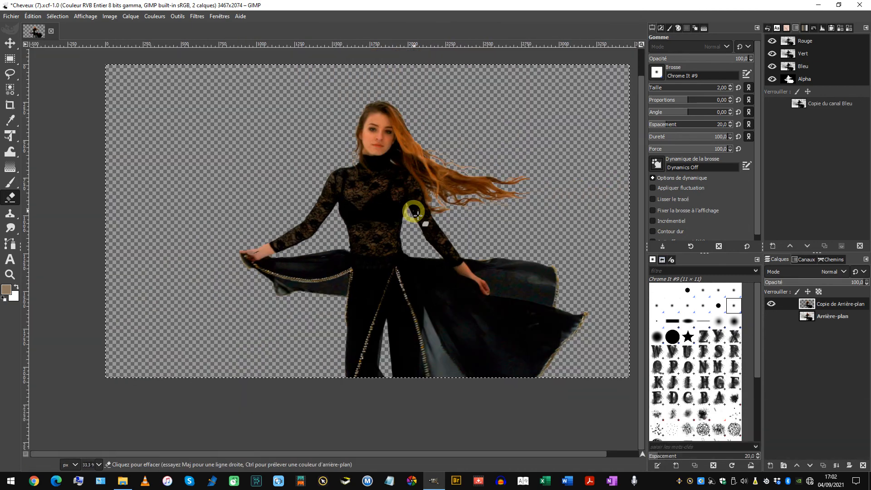
{"action": "key", "text": "ctrl+alt+c"}
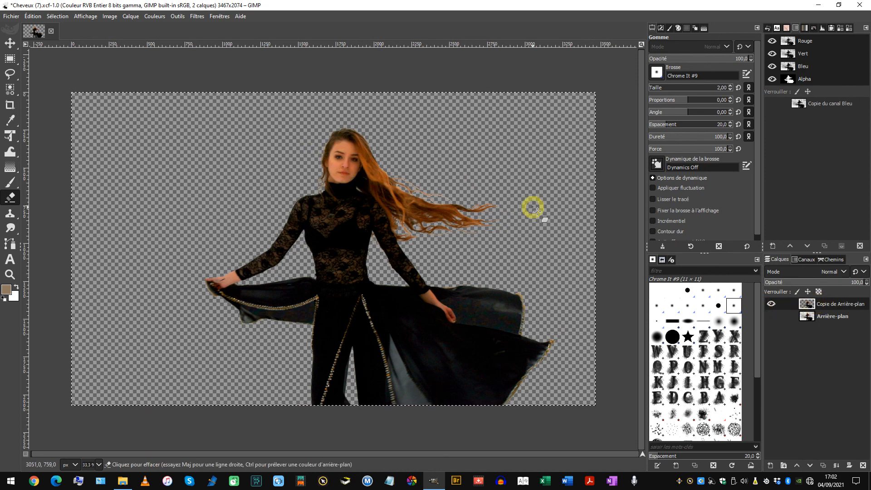
{"action": "left_click", "coordinate": [772, 316]}
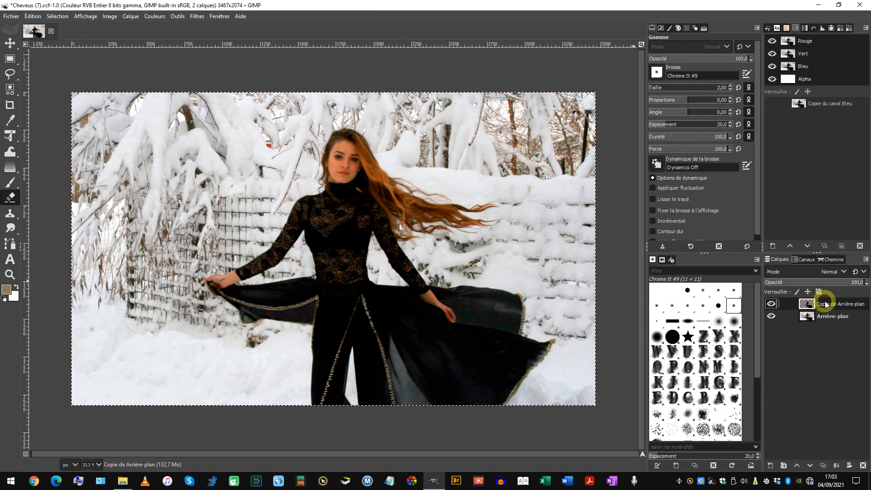
{"action": "left_click", "coordinate": [377, 219]}
{"action": "mouse_move", "coordinate": [377, 220]}
{"action": "left_mouse_down"}
{"action": "mouse_move", "coordinate": [365, 228]}
{"action": "mouse_move", "coordinate": [389, 314]}
{"action": "mouse_move", "coordinate": [450, 345]}
{"action": "left_mouse_up"}
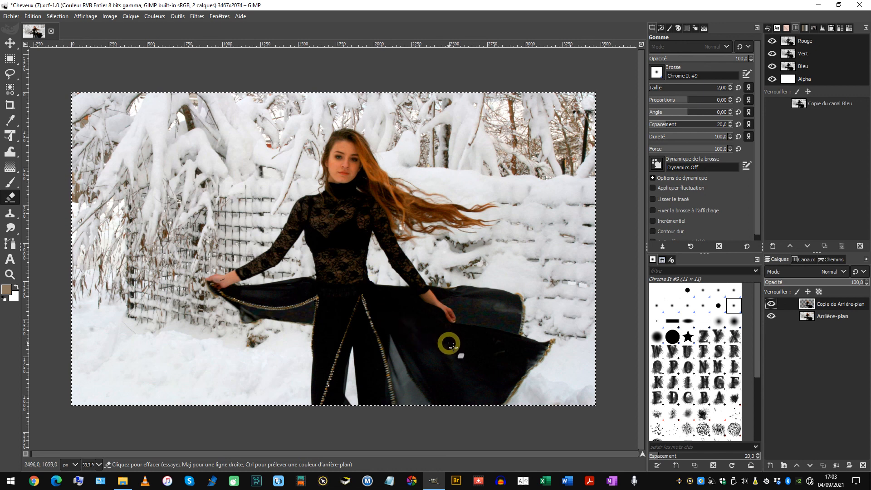